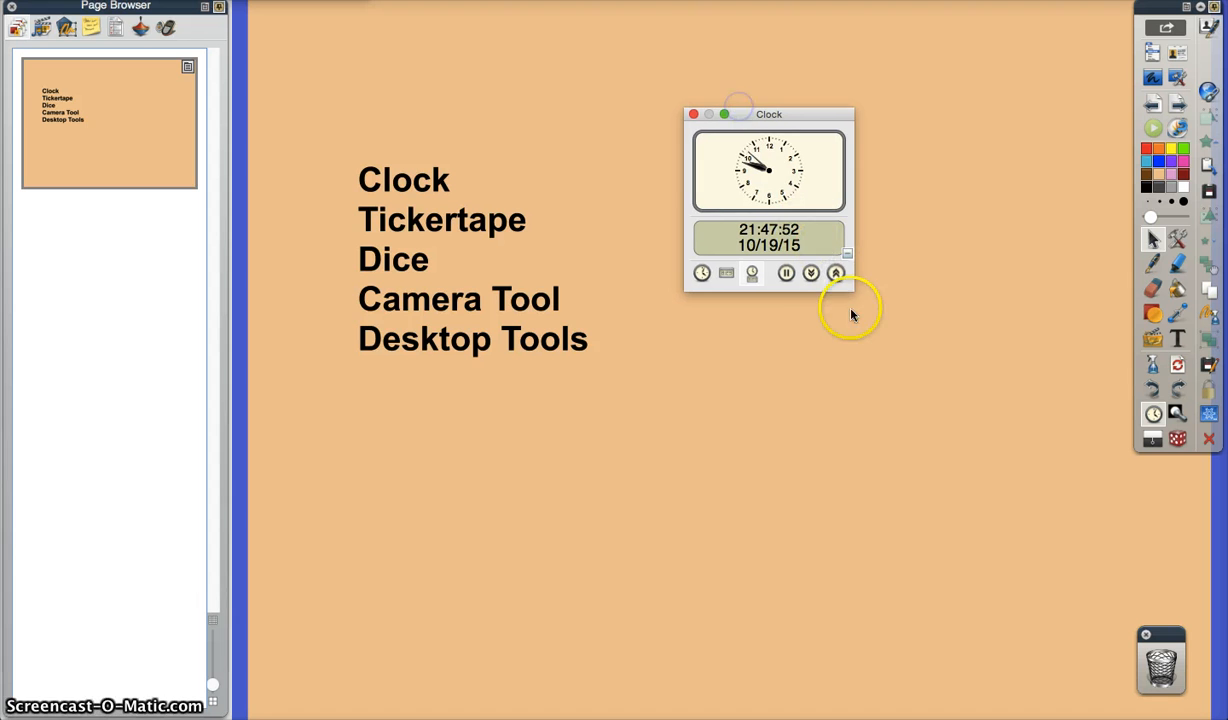
# Enlarge the clock slightly and cycle its display through the analog, digital and combined views.
pyautogui.moveTo(852, 296); pyautogui.dragTo(869, 324)
pyautogui.click(828, 306)
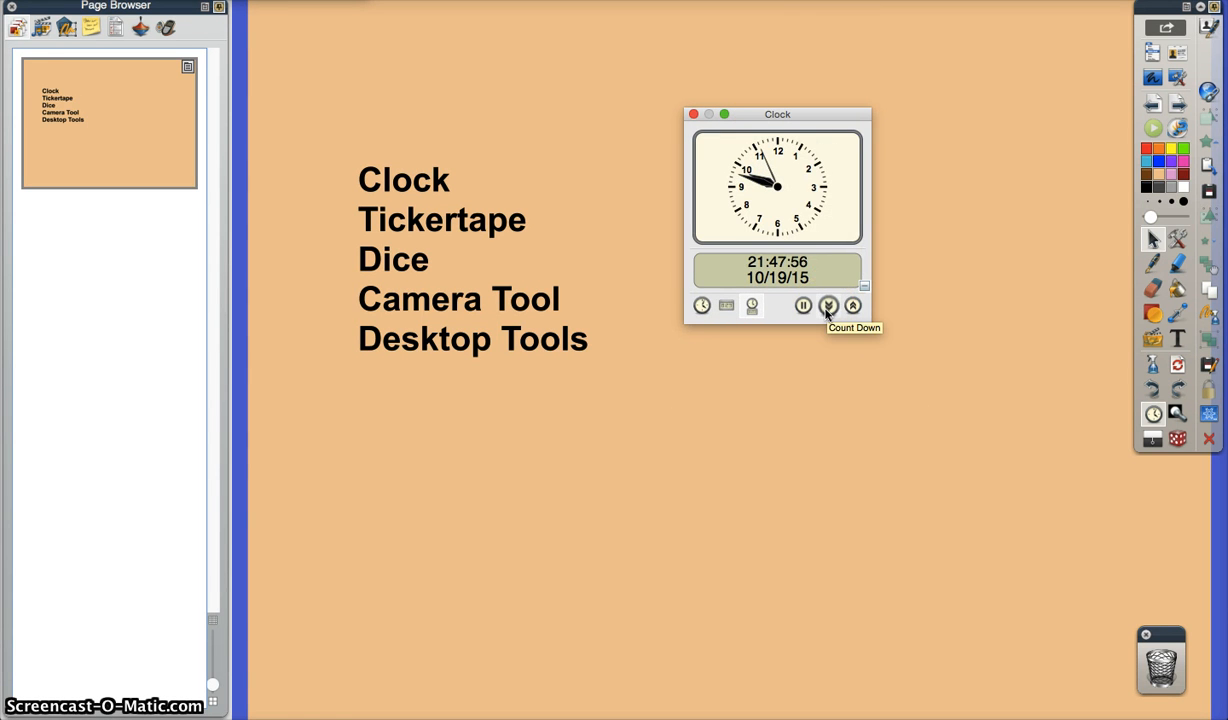
pyautogui.click(703, 306)
pyautogui.click(702, 307)
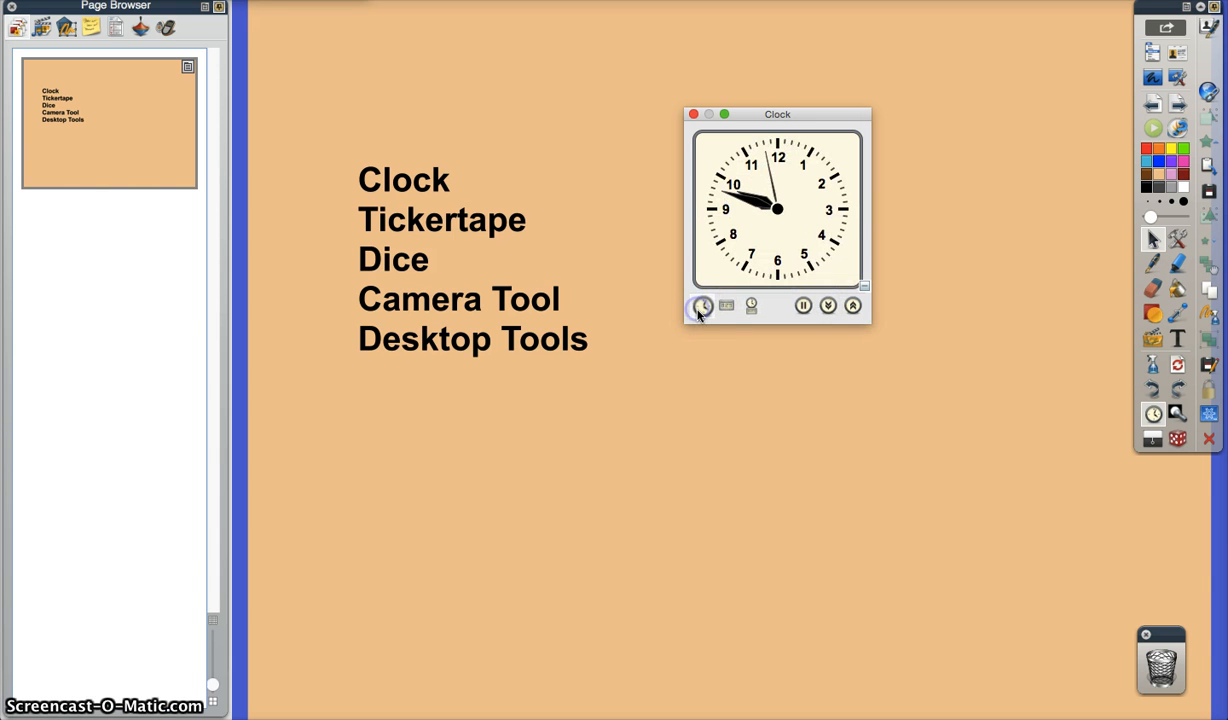
pyautogui.click(724, 309)
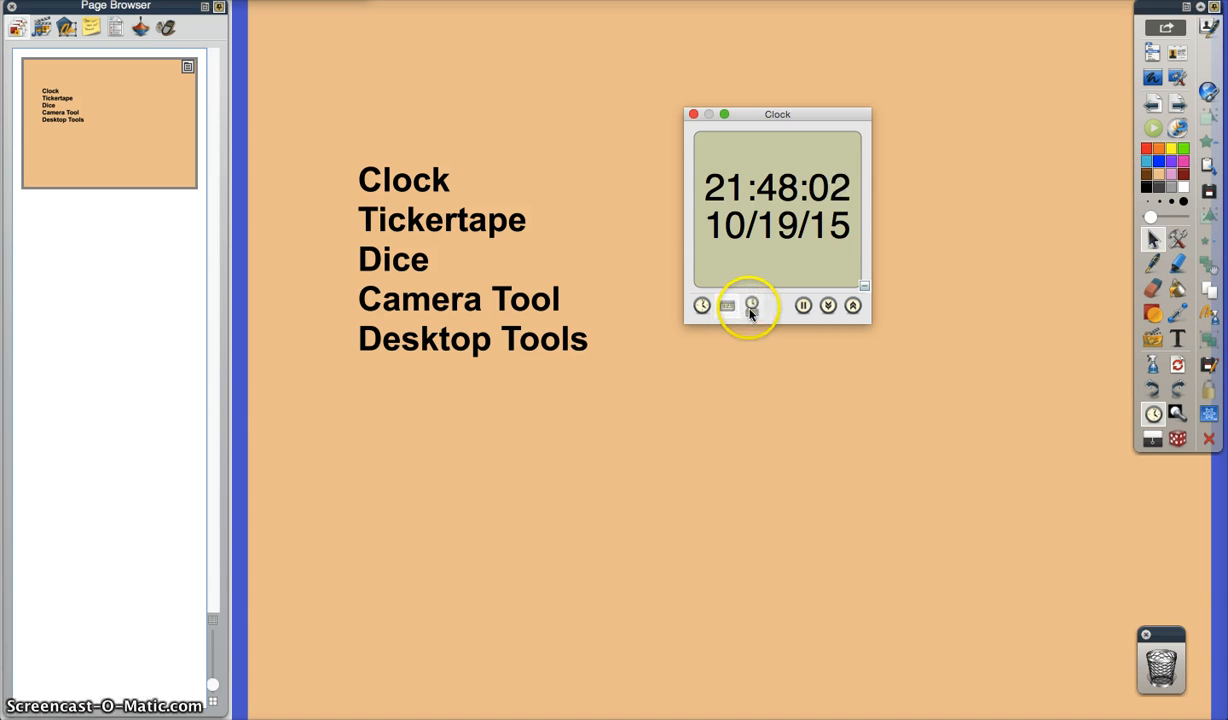
pyautogui.click(750, 308)
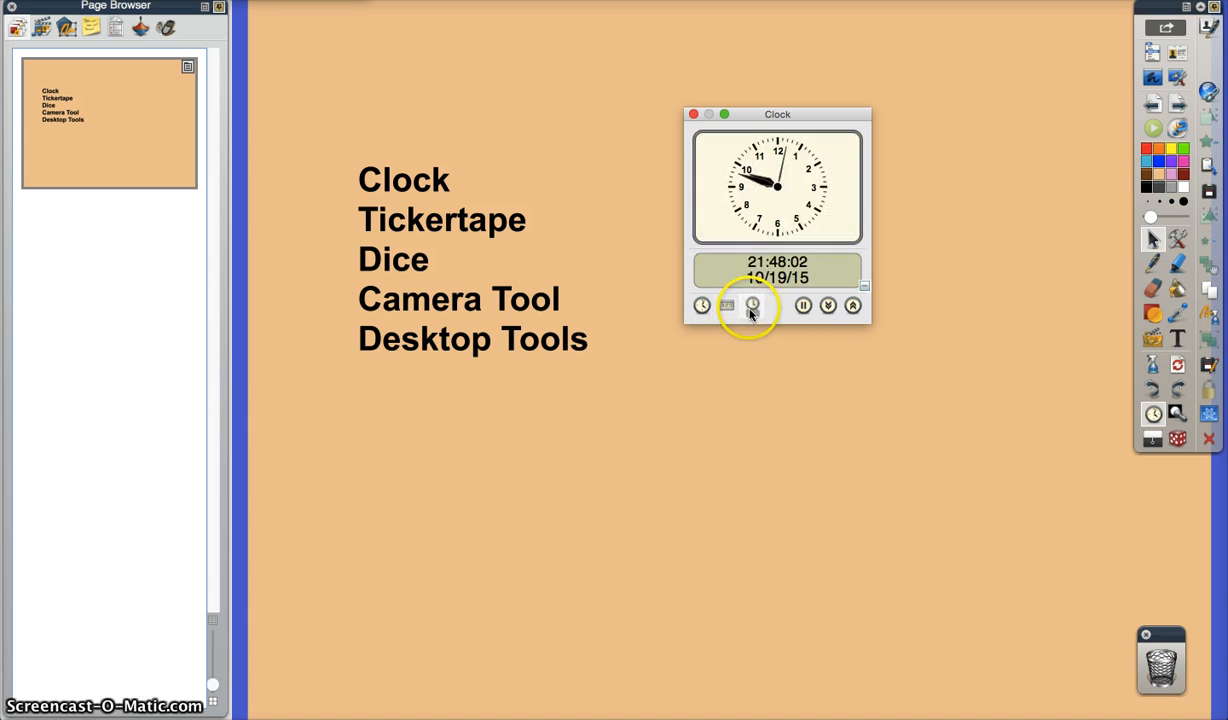
# View the clock's count-down and count-up settings, cancelling each without changes.
pyautogui.click(828, 307)
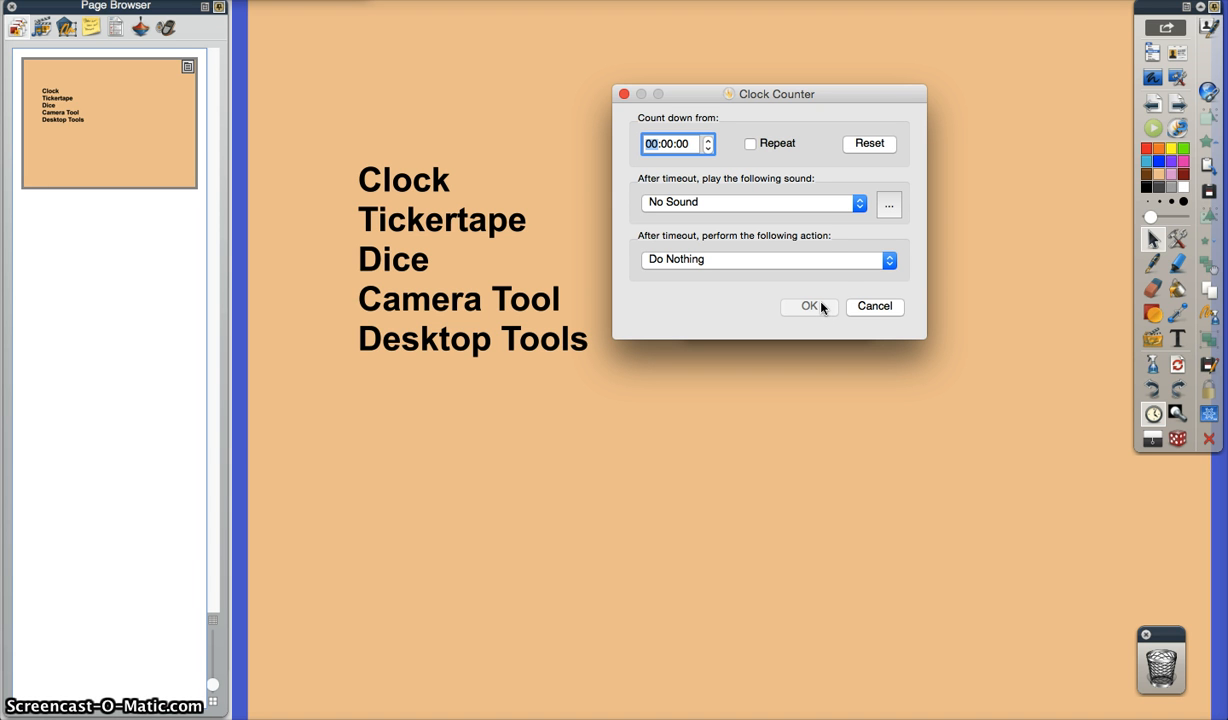
pyautogui.click(869, 307)
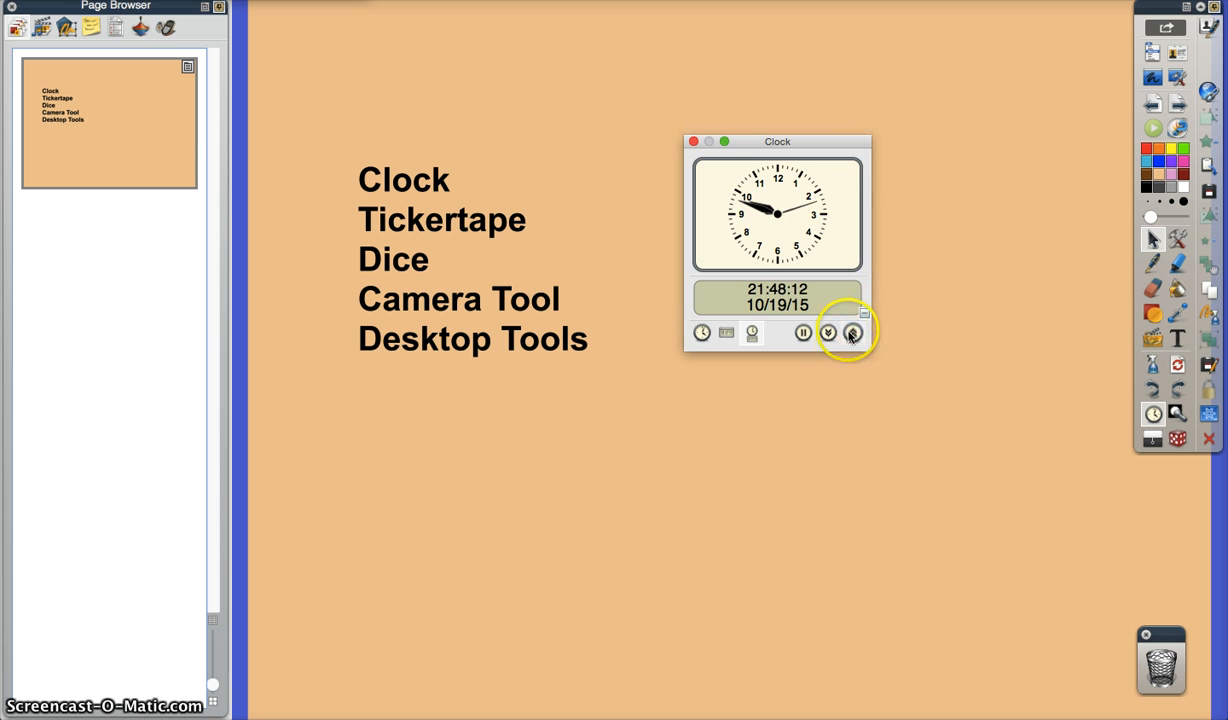
pyautogui.click(851, 334)
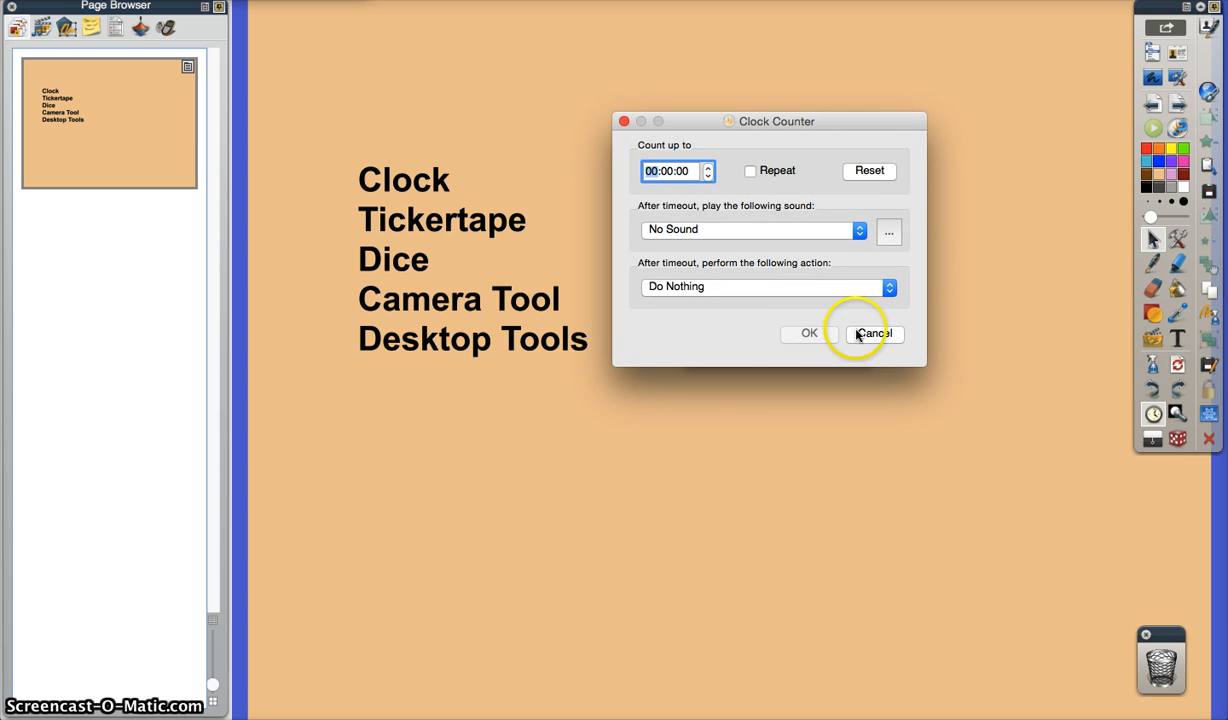
pyautogui.click(876, 334)
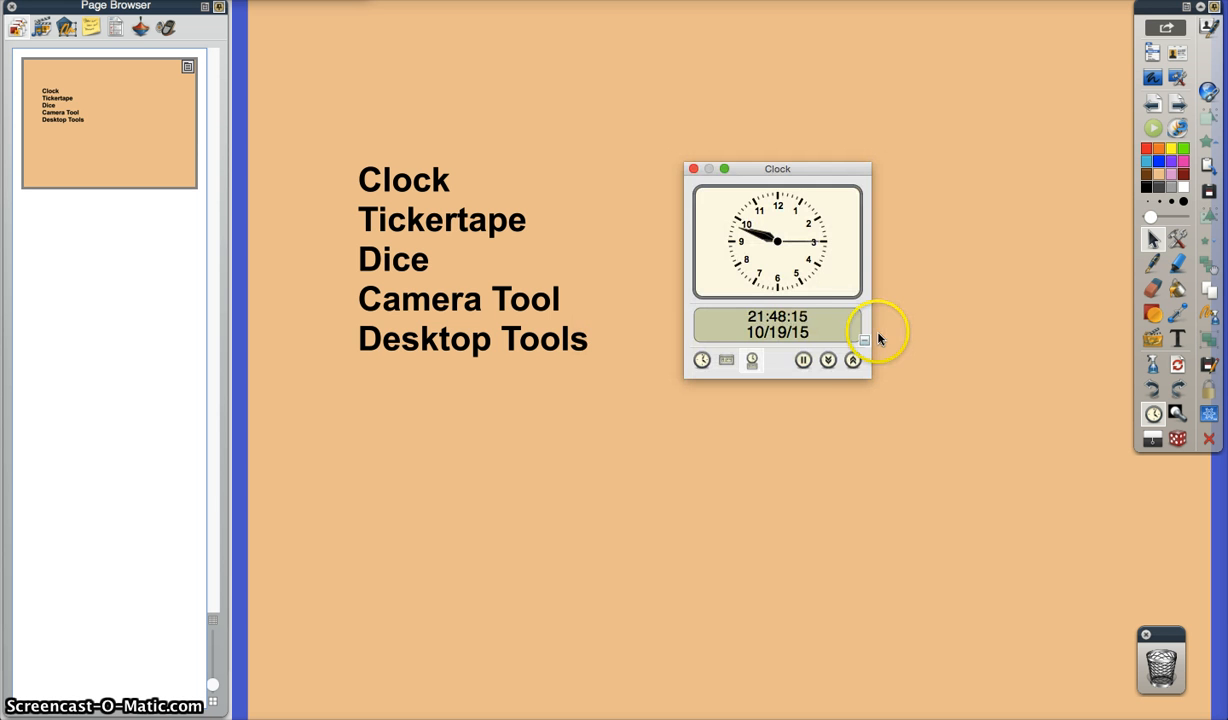
# Set the clock to count down from 00:01:00 and play Frog 02.wav after the timeout.
pyautogui.click(827, 359)
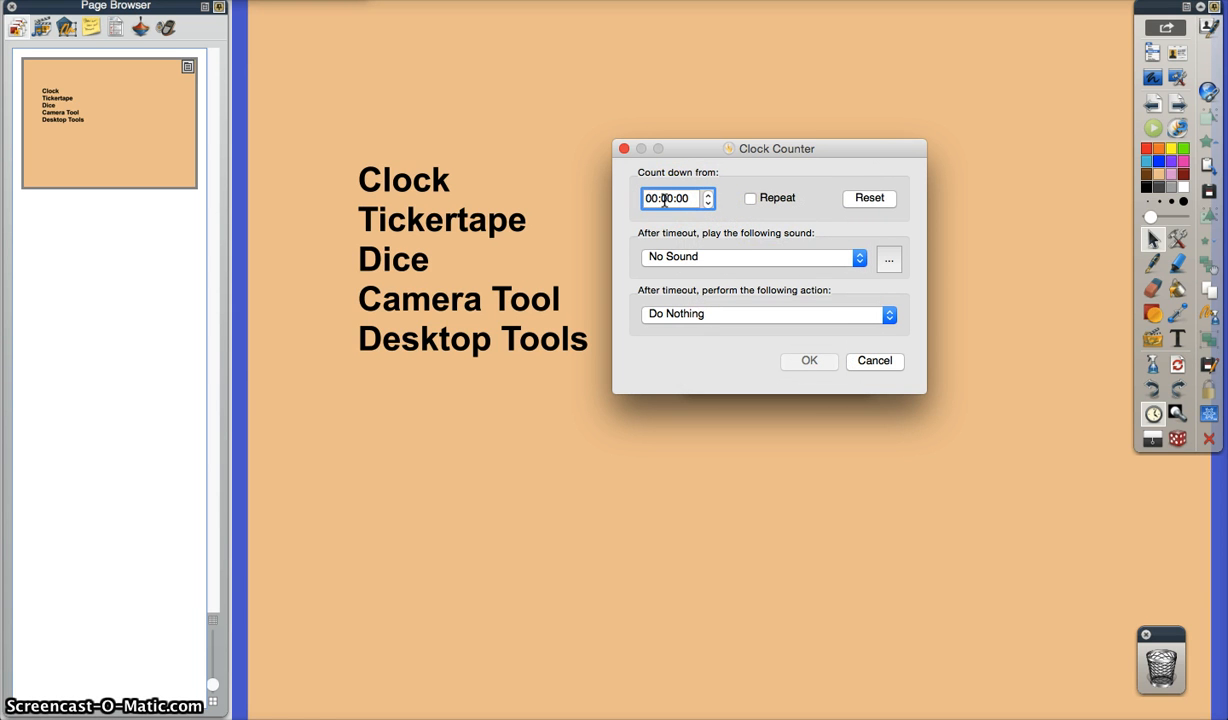
pyautogui.click(673, 199)
pyautogui.doubleClick(667, 198)
pyautogui.click(674, 199)
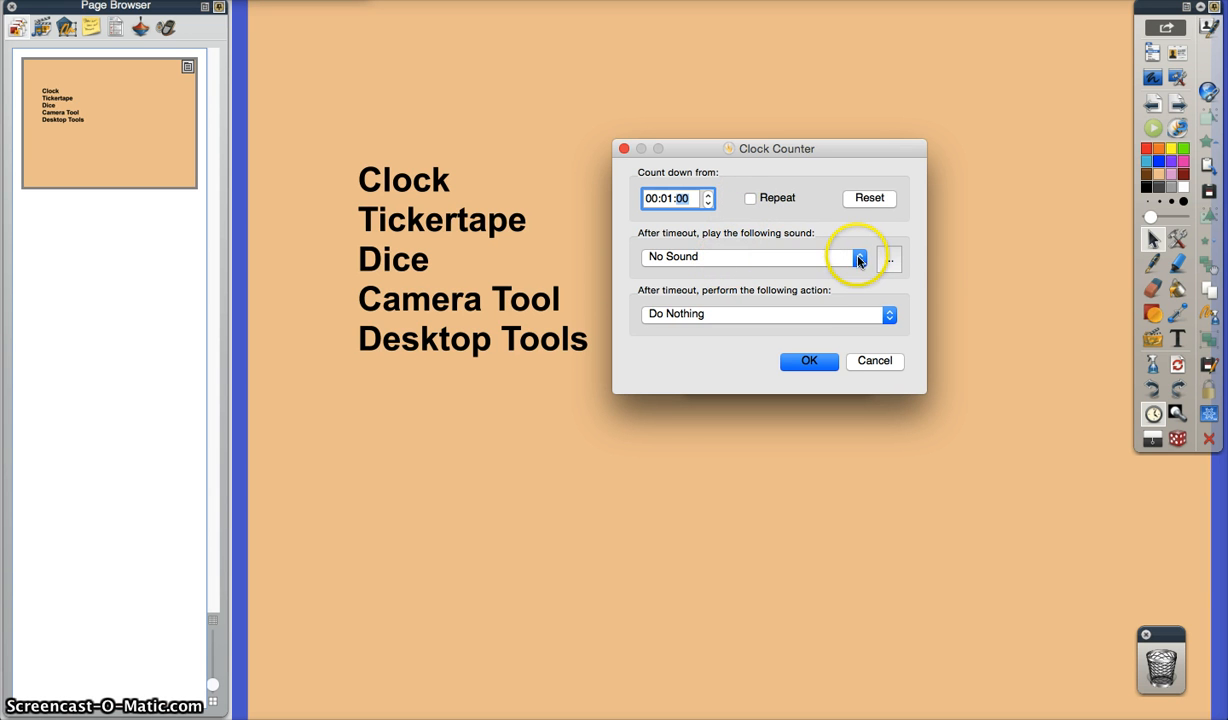
pyautogui.click(861, 260)
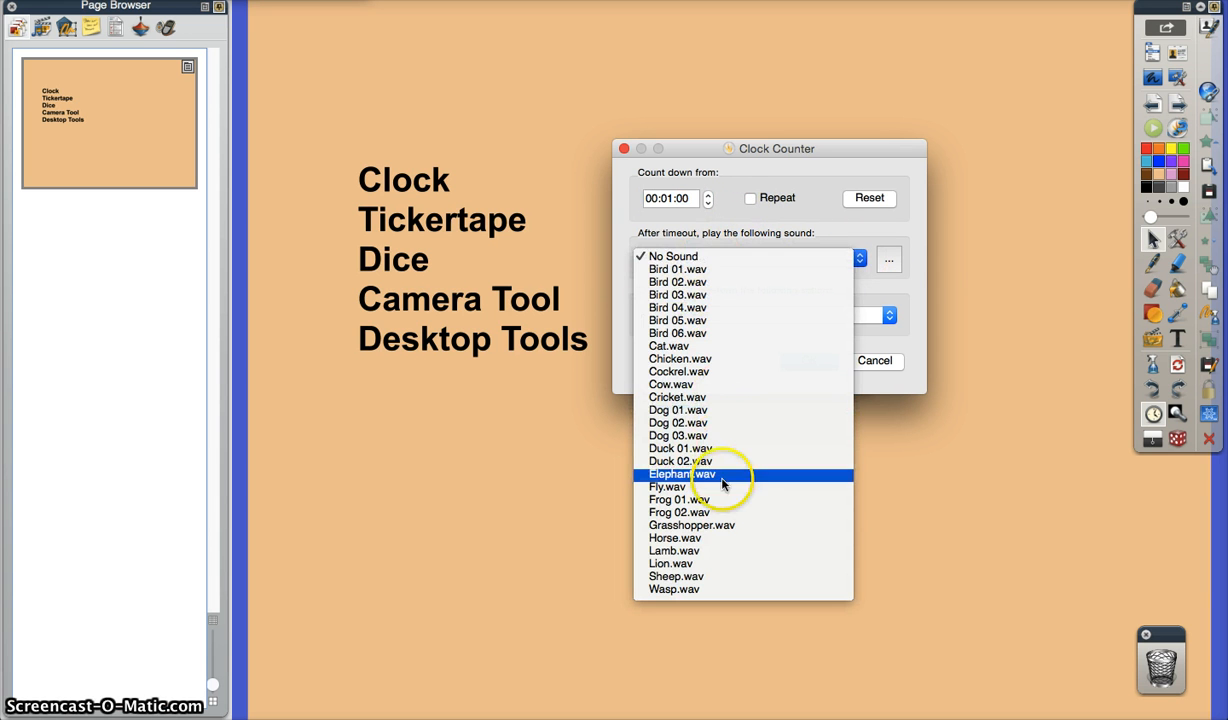
pyautogui.click(672, 512)
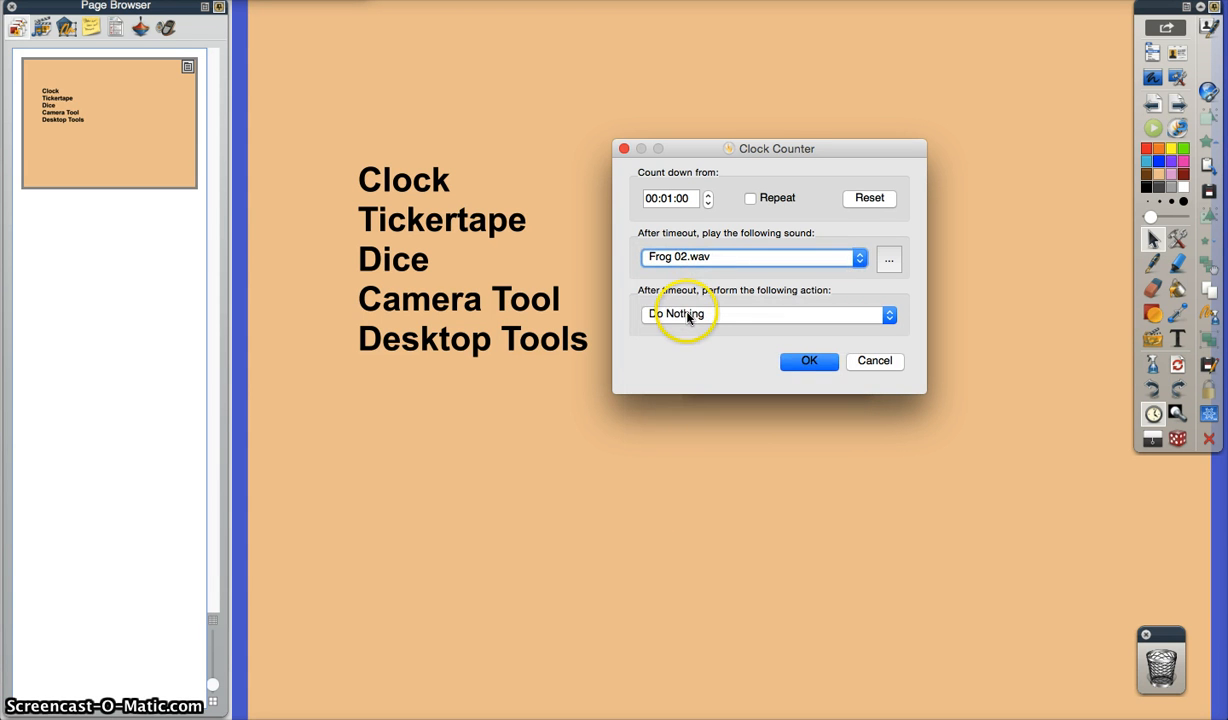
# Start the countdown with the timeout action left at Do Nothing, and close the clock.
pyautogui.click(688, 318)
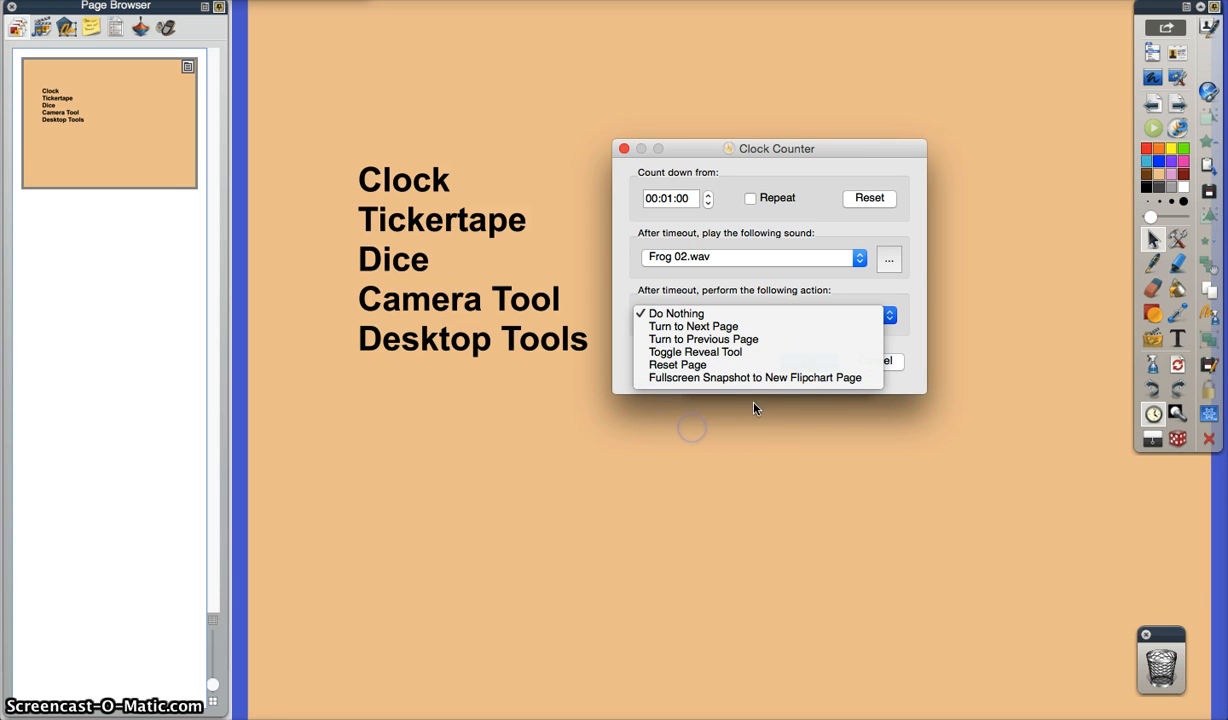
pyautogui.click(884, 357)
pyautogui.click(812, 363)
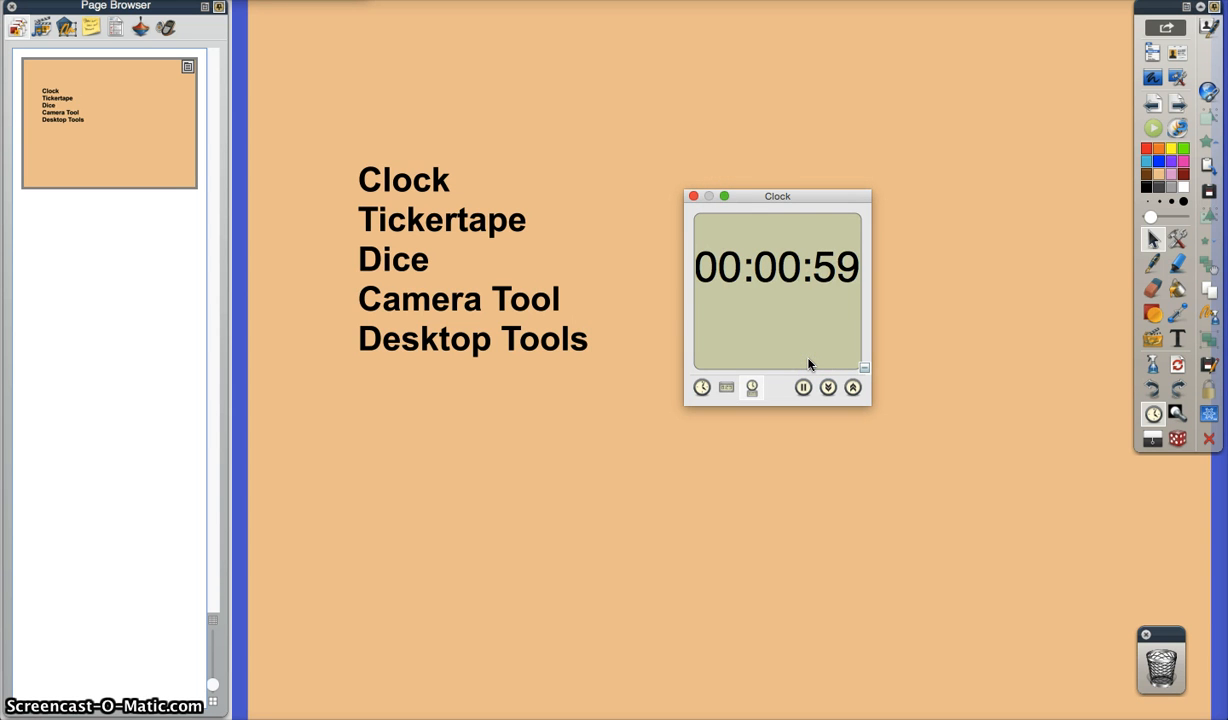
pyautogui.click(693, 197)
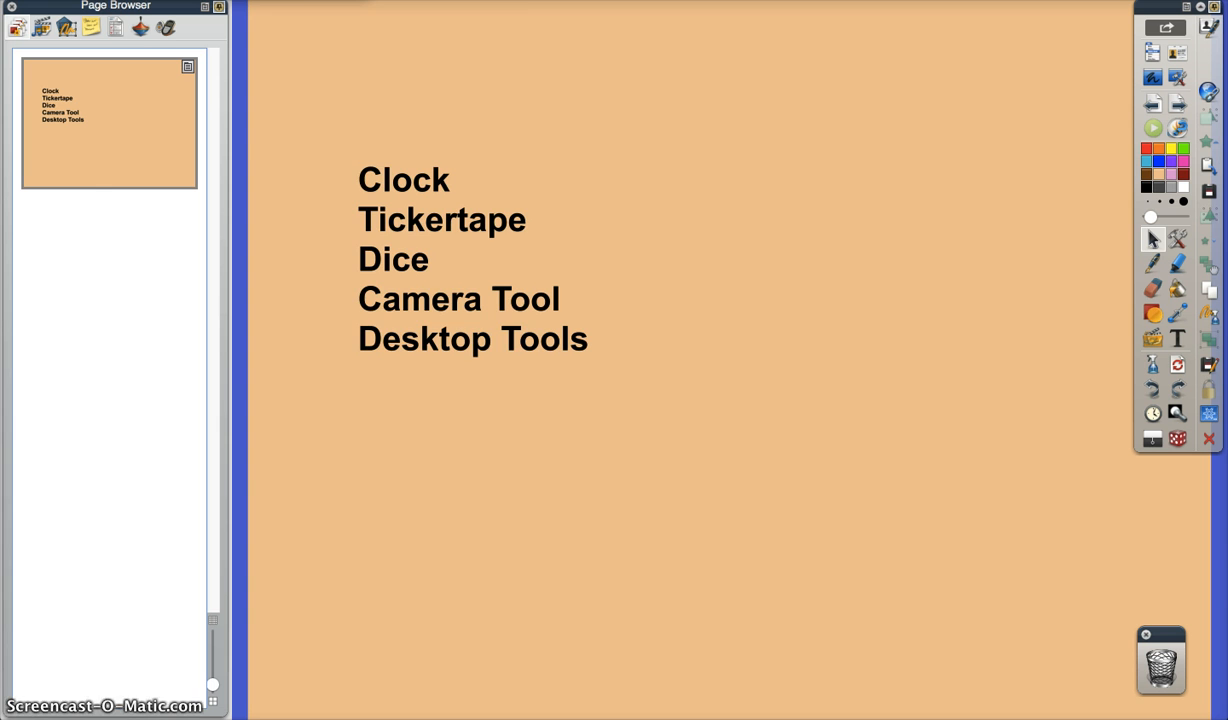
# Open the Tickertape tool and set its message to "Students will be able to...".
pyautogui.click(306, 0)
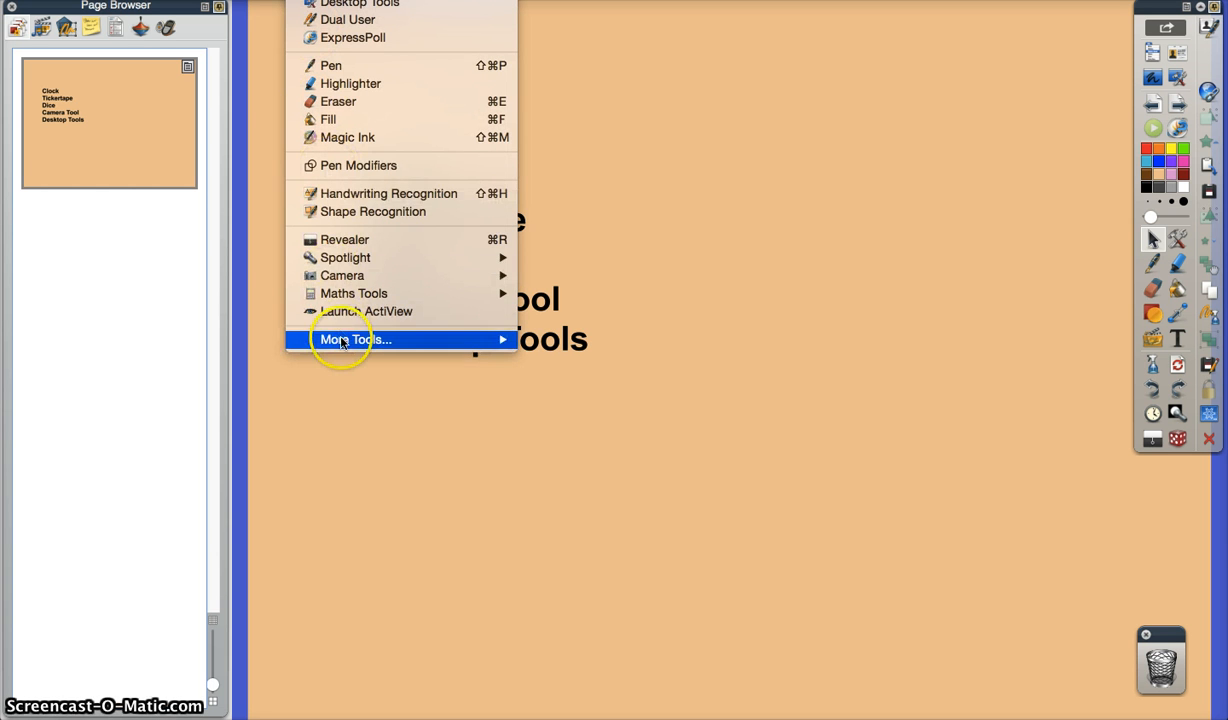
pyautogui.moveTo(345, 342)
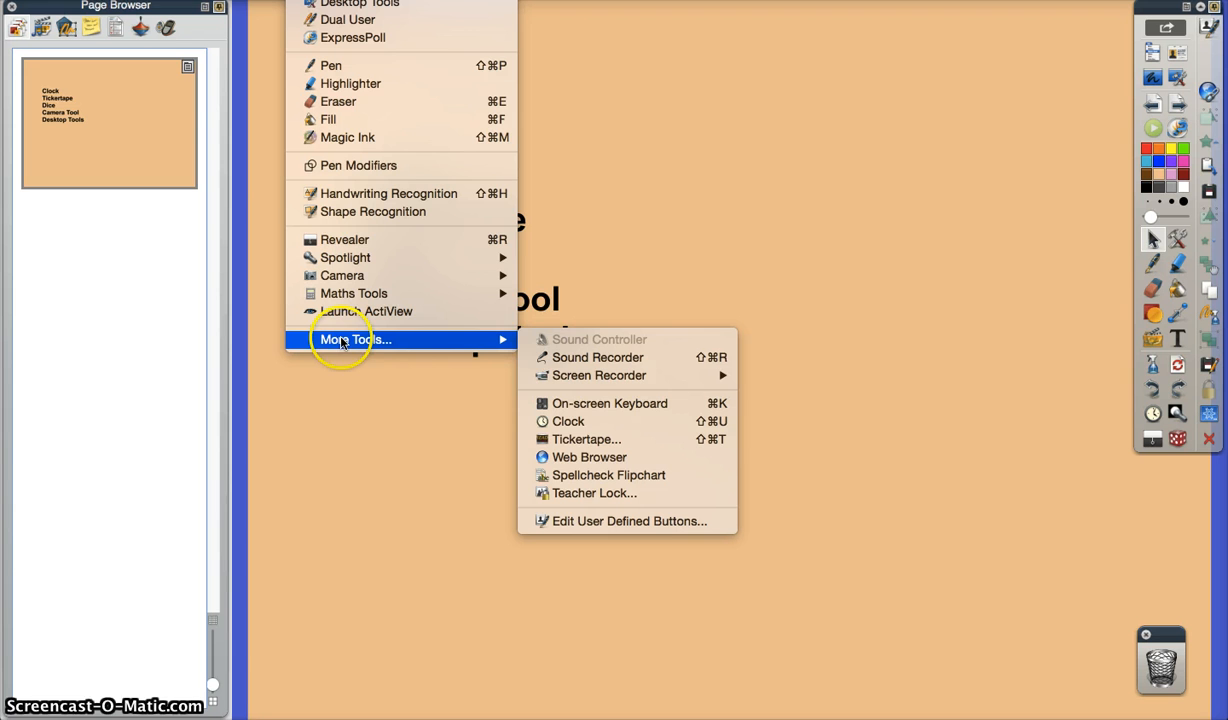
pyautogui.click(566, 440)
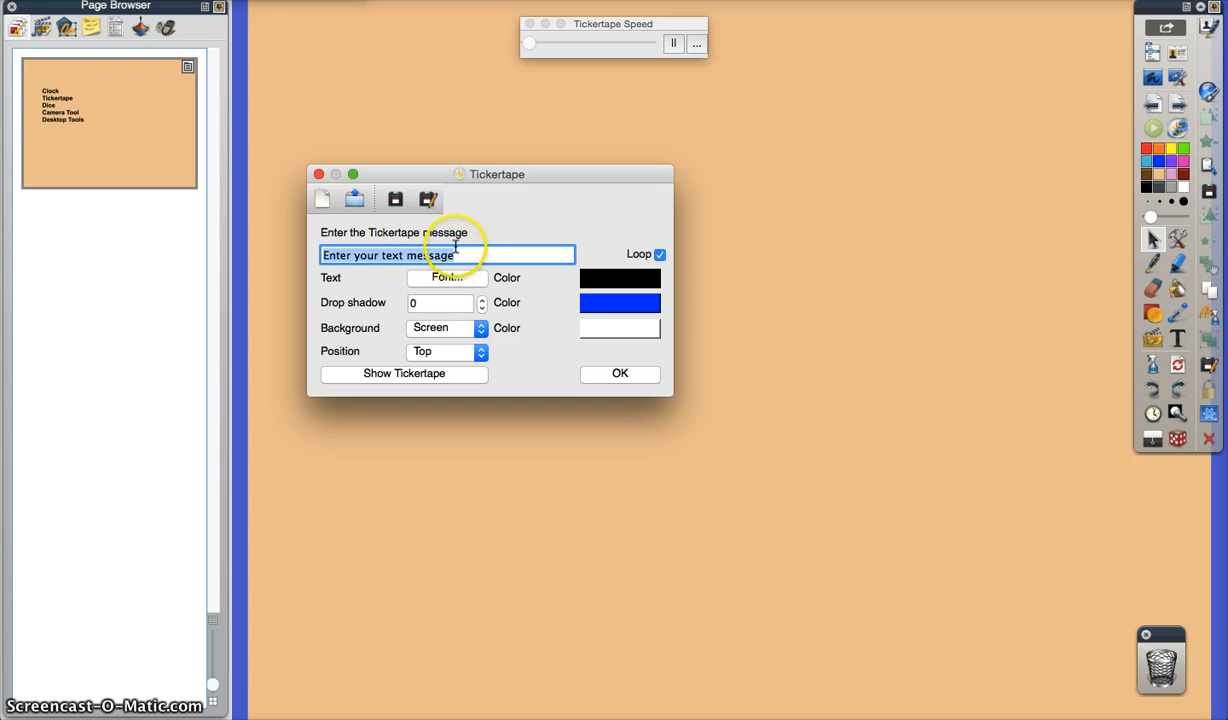
pyautogui.moveTo(457, 255); pyautogui.dragTo(317, 254)
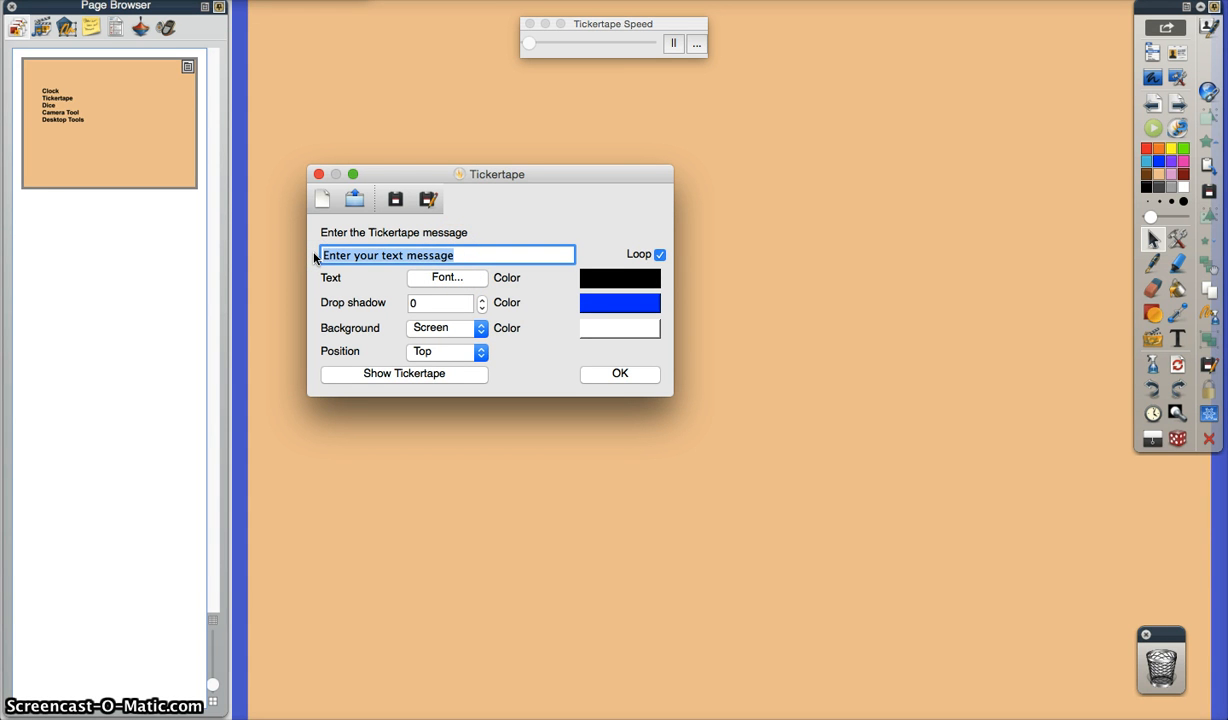
pyautogui.write('Students will be able to...')
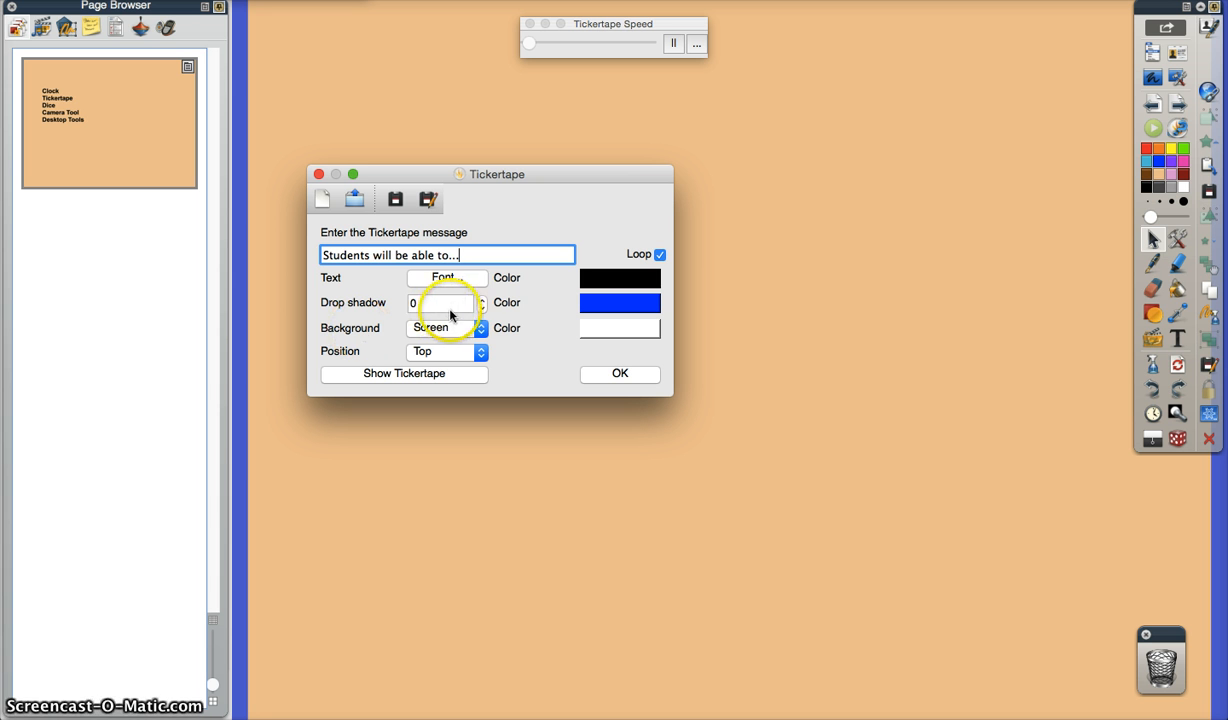
# Set the tickertape's position to Middle.
pyautogui.click(481, 305)
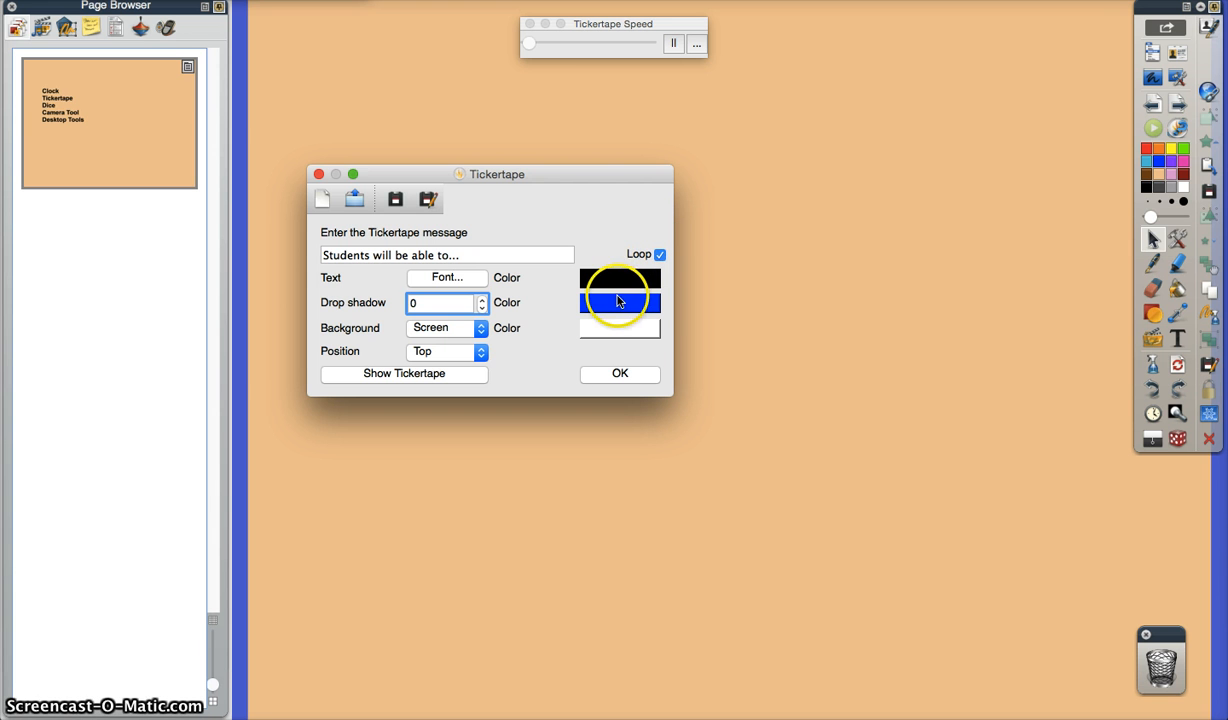
pyautogui.click(480, 349)
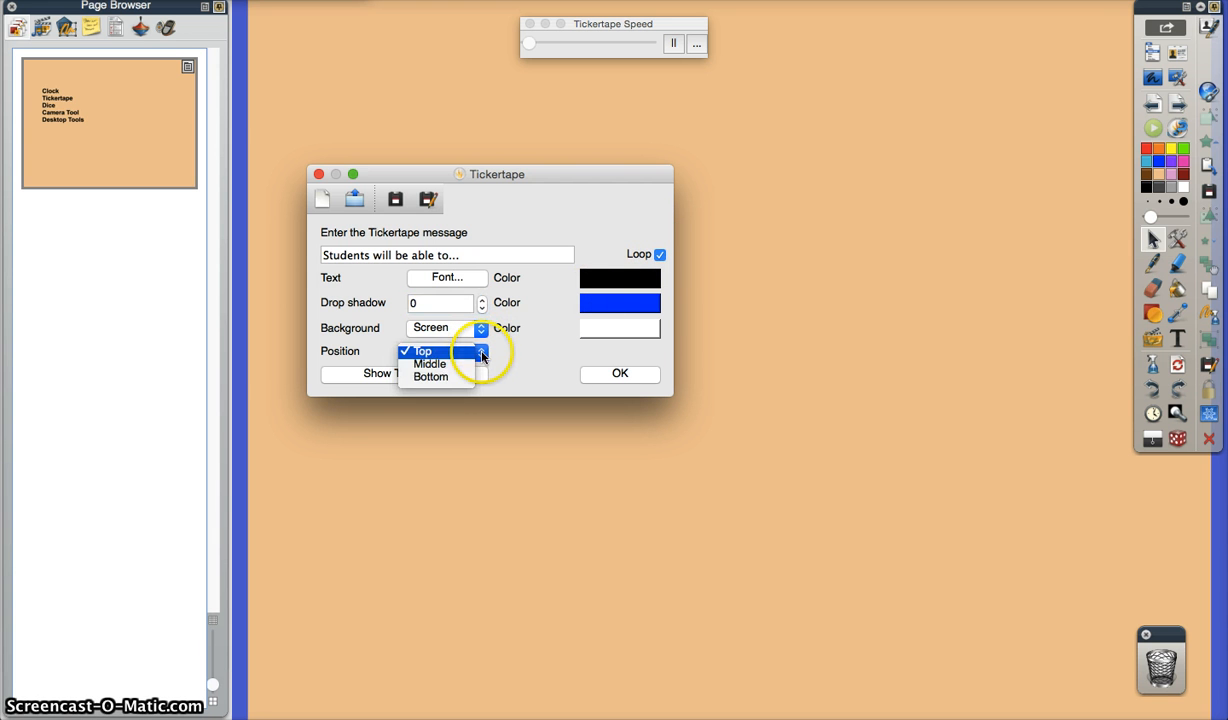
pyautogui.click(456, 368)
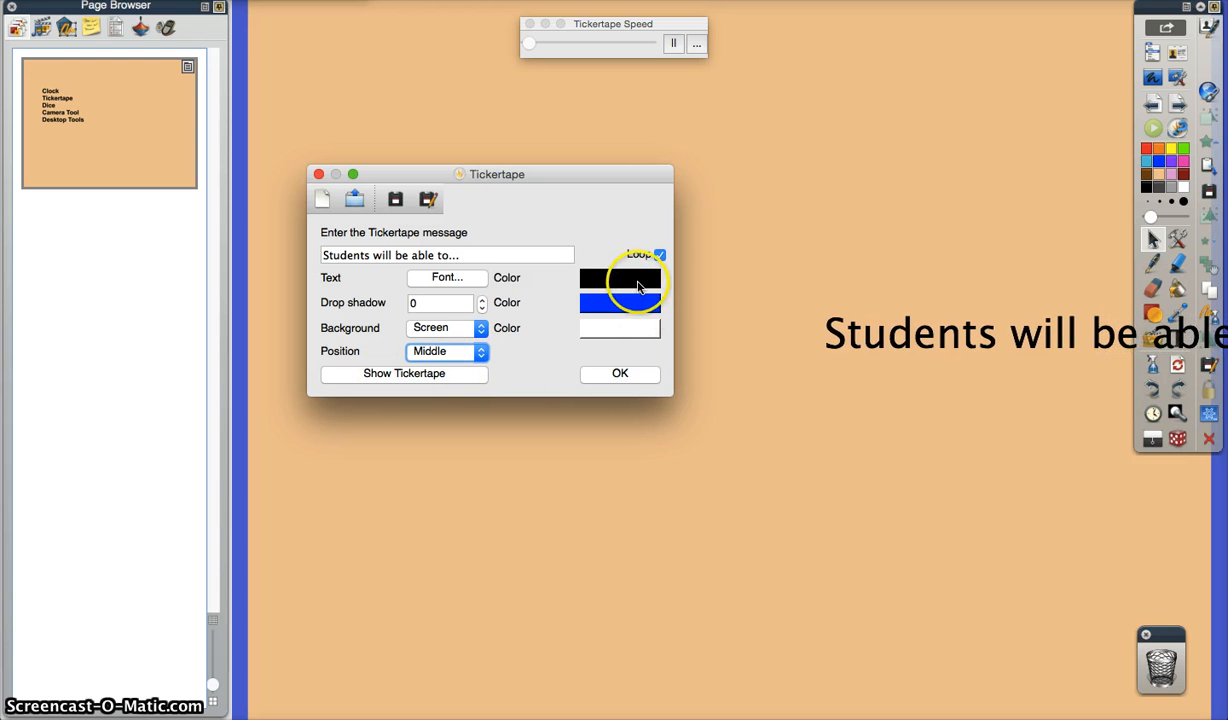
pyautogui.click(659, 255)
# Change the tickertape's text color to Cyan from the Apple color palette.
pyautogui.click(633, 281)
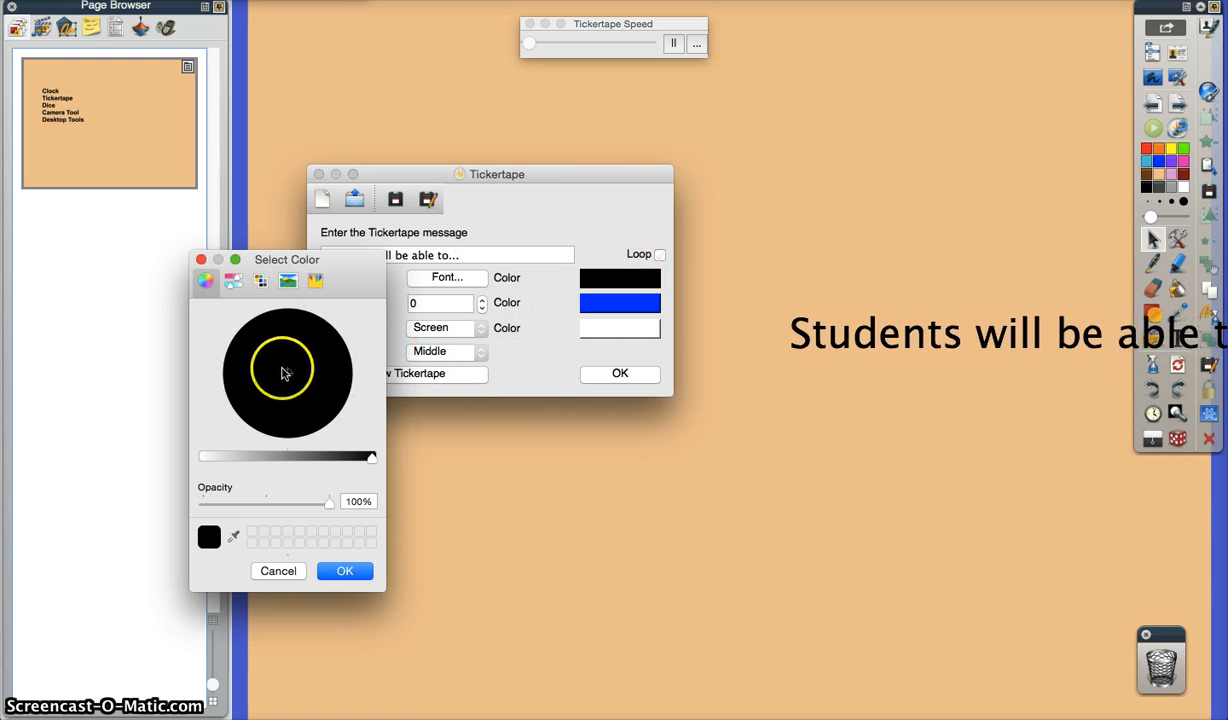
pyautogui.click(260, 283)
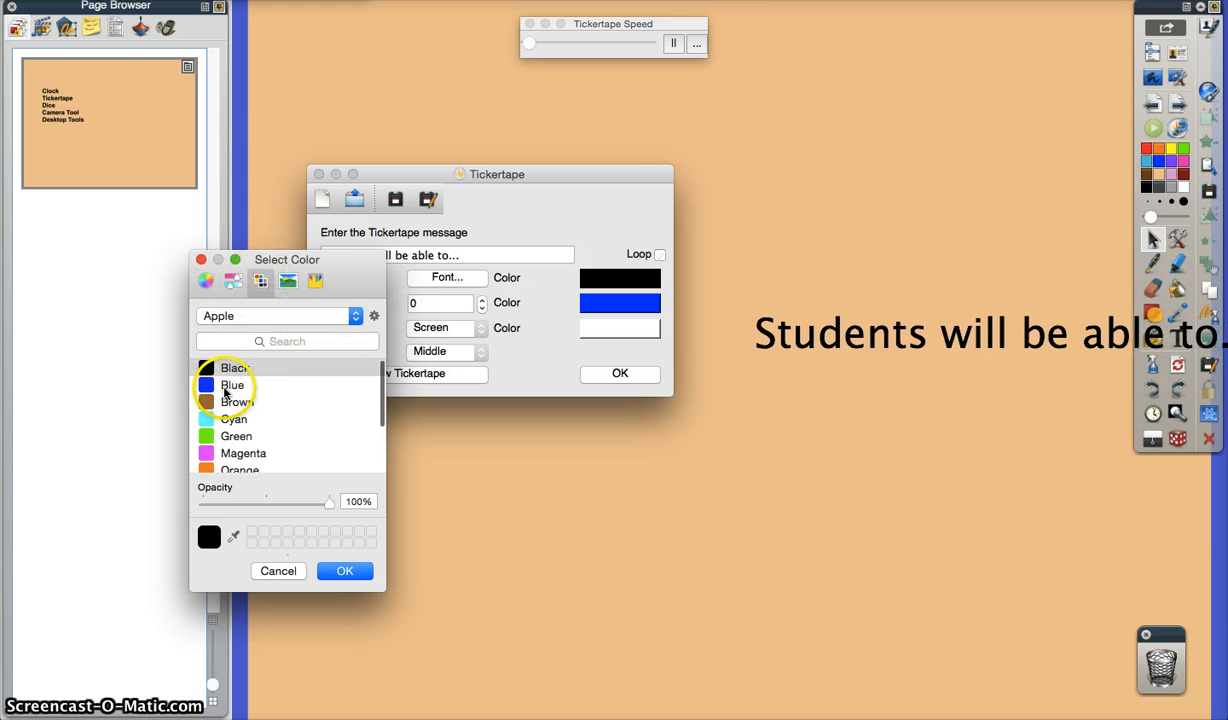
pyautogui.click(222, 421)
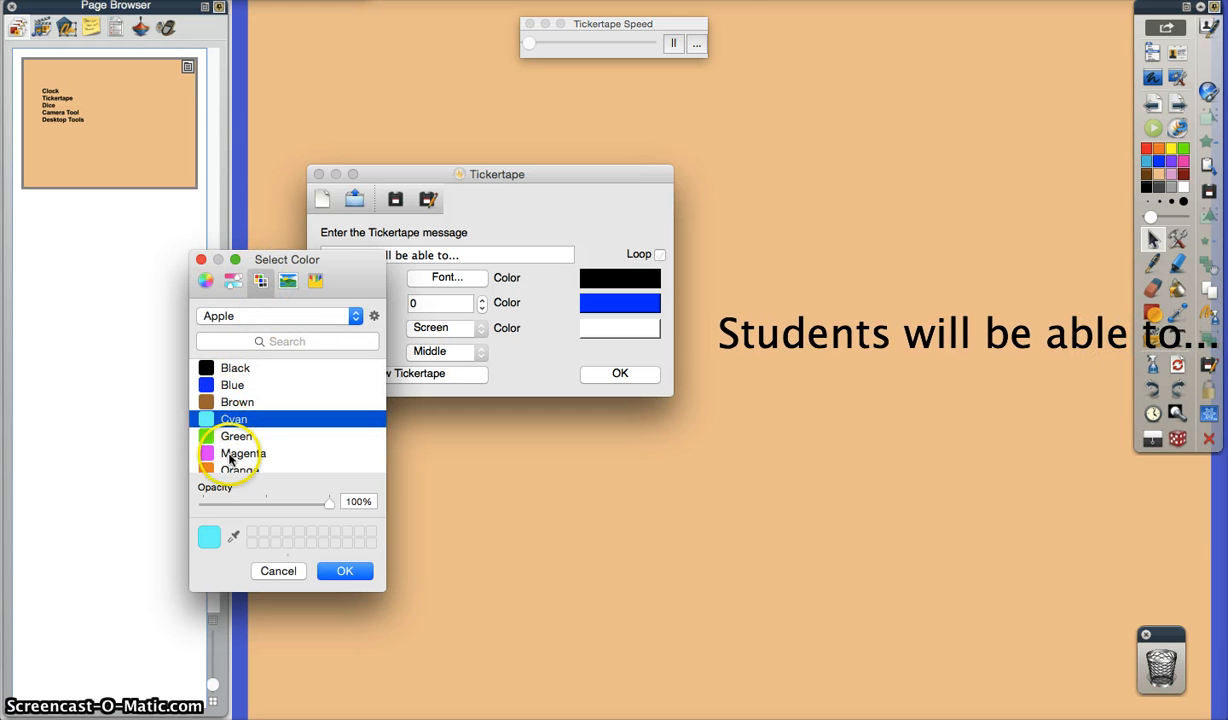
pyautogui.click(331, 572)
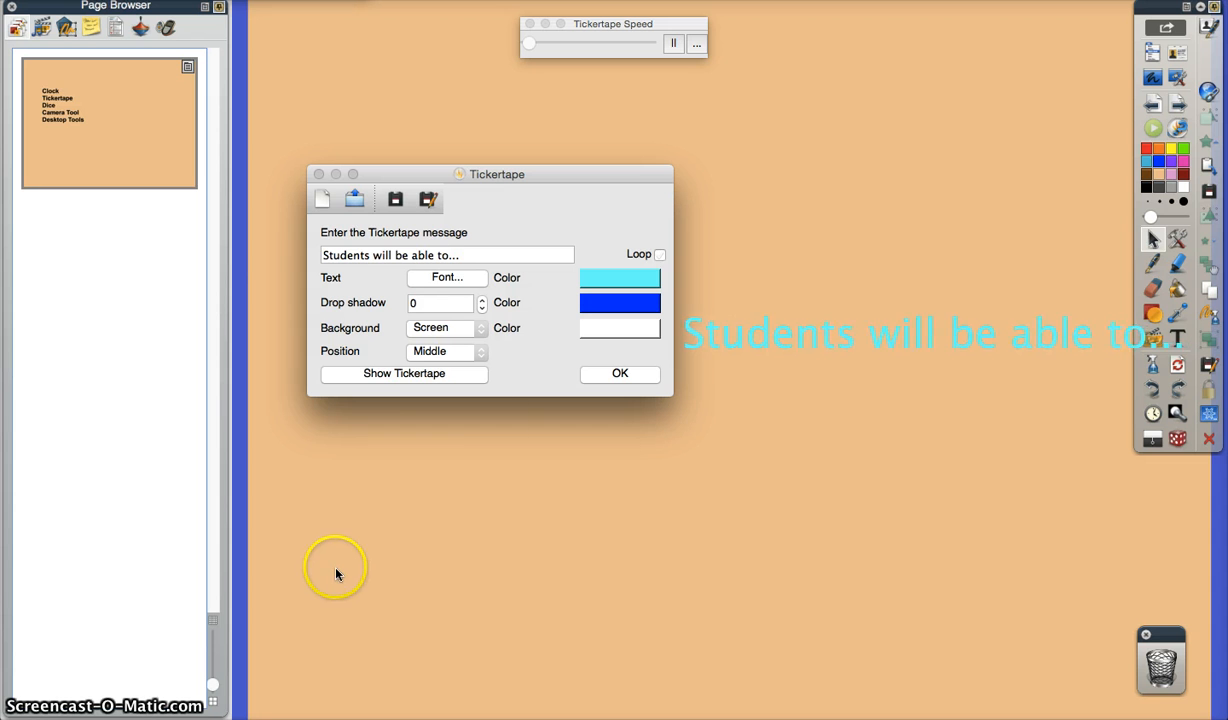
# Give the tickertape text a Green drop shadow of size 3 and confirm the settings.
pyautogui.click(620, 304)
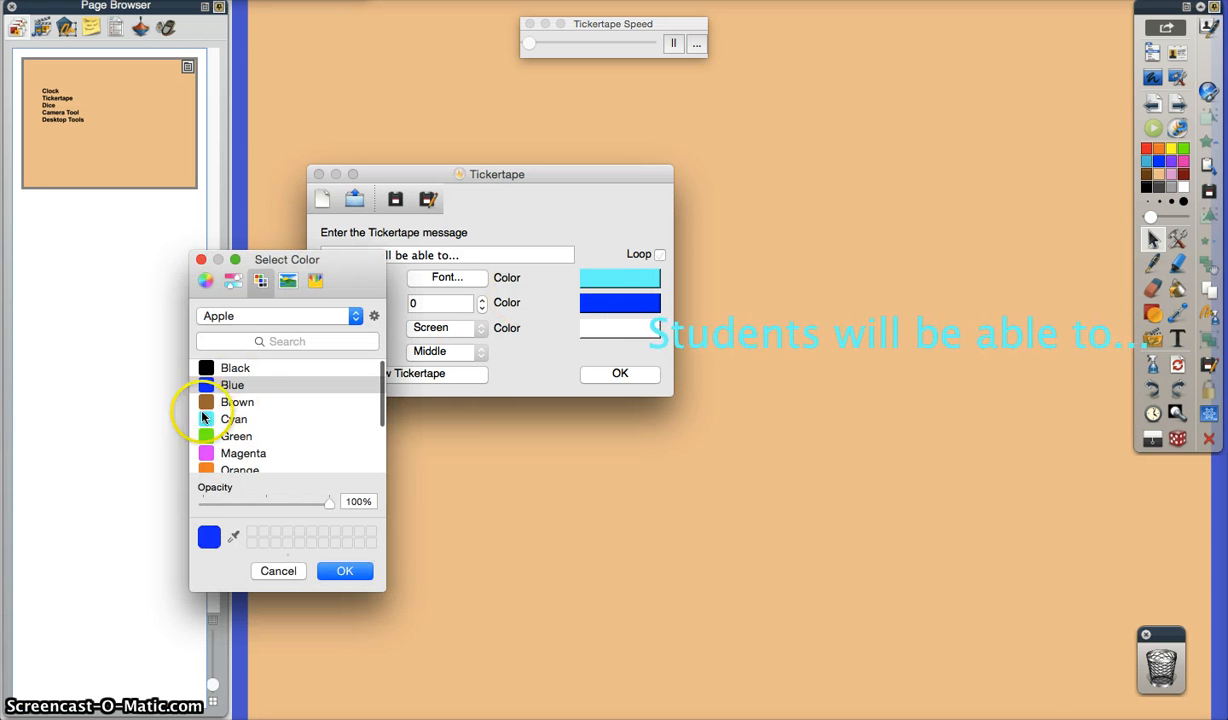
pyautogui.click(216, 438)
pyautogui.click(344, 571)
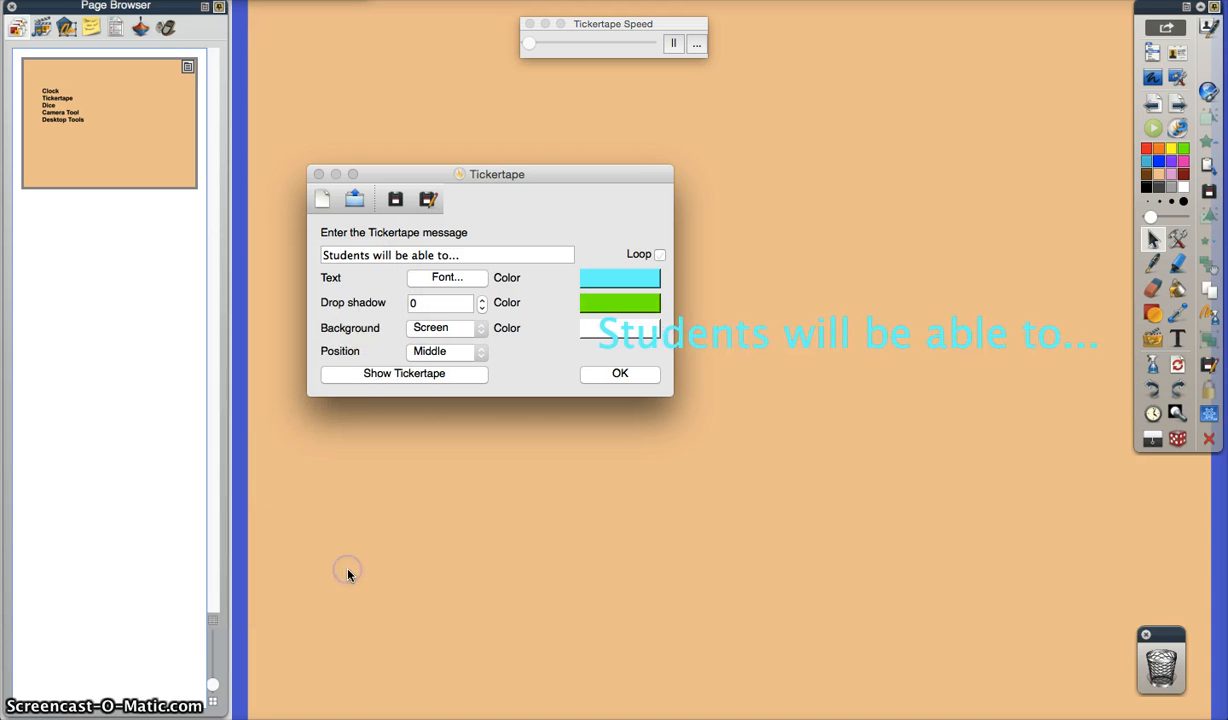
pyautogui.click(483, 308)
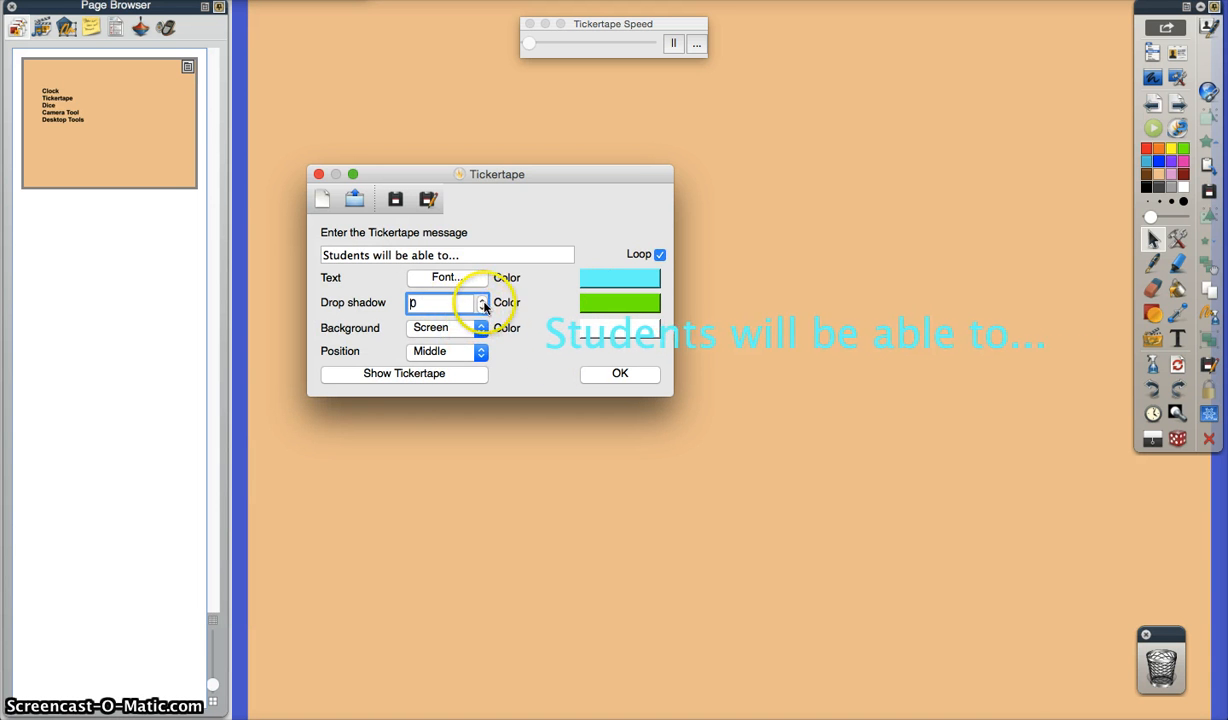
pyautogui.click(482, 301)
pyautogui.click(482, 301)
pyautogui.click(482, 300)
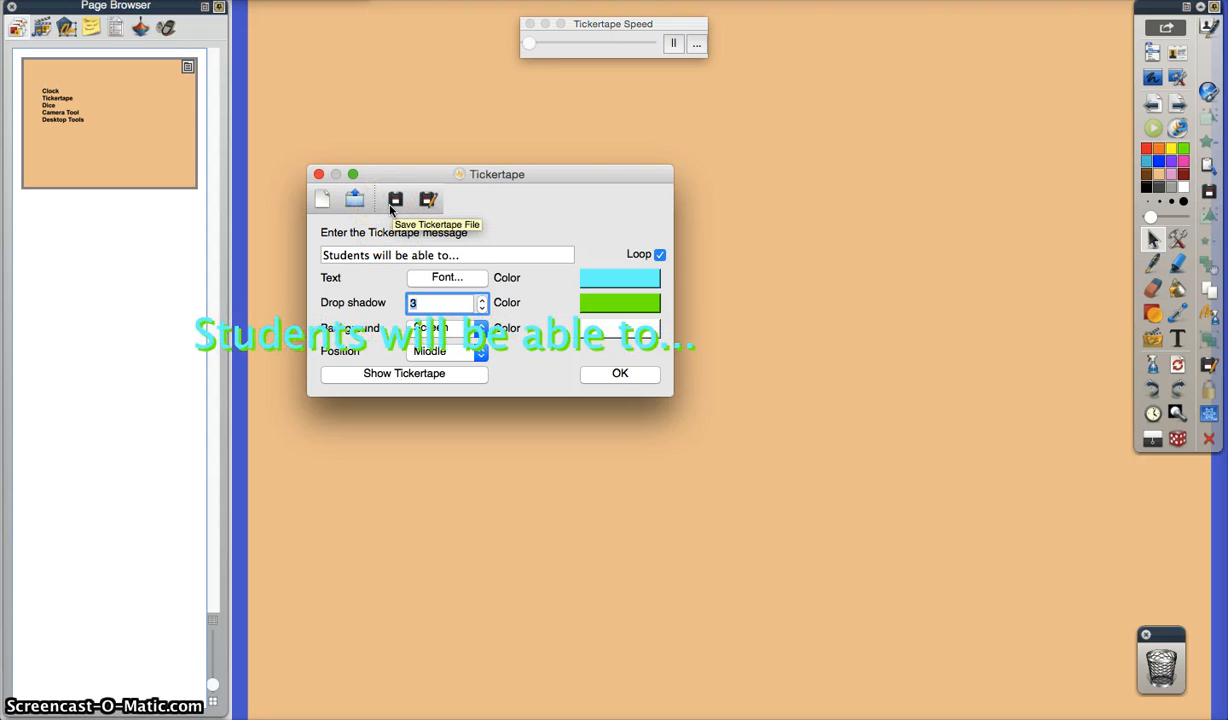
pyautogui.click(606, 375)
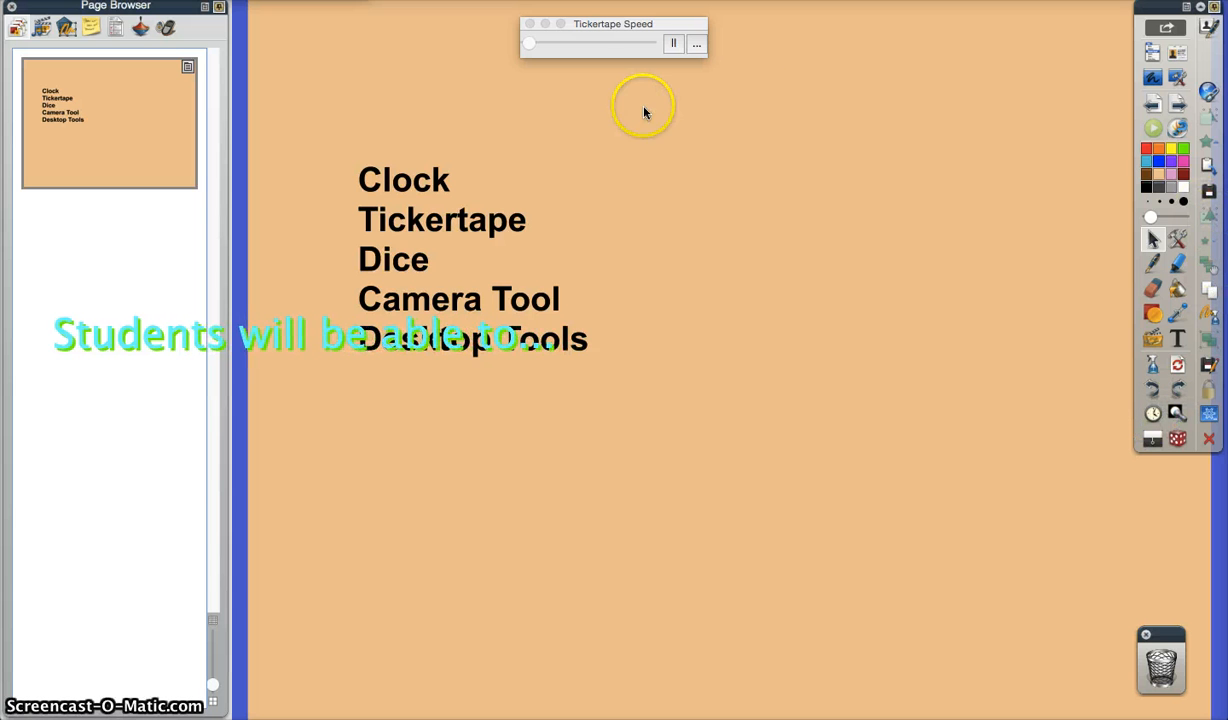
# Reopen the Tickertape settings window while the message is scrolling.
pyautogui.click(305, 1)
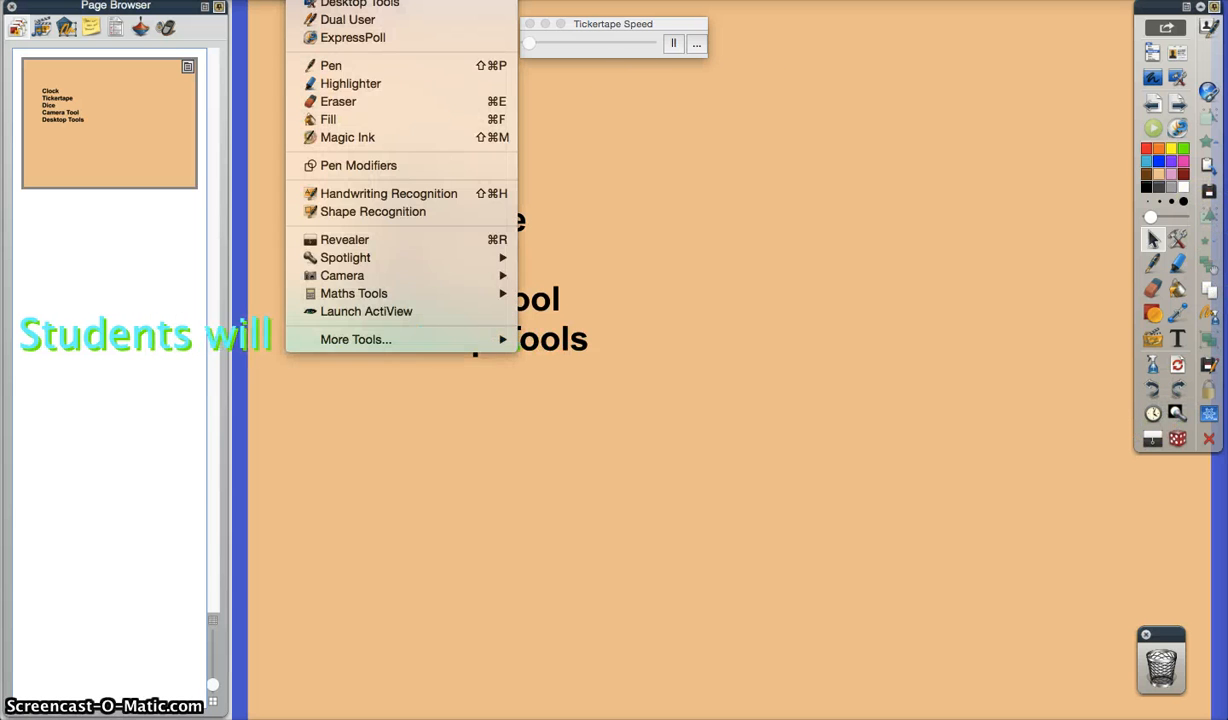
pyautogui.moveTo(330, 339)
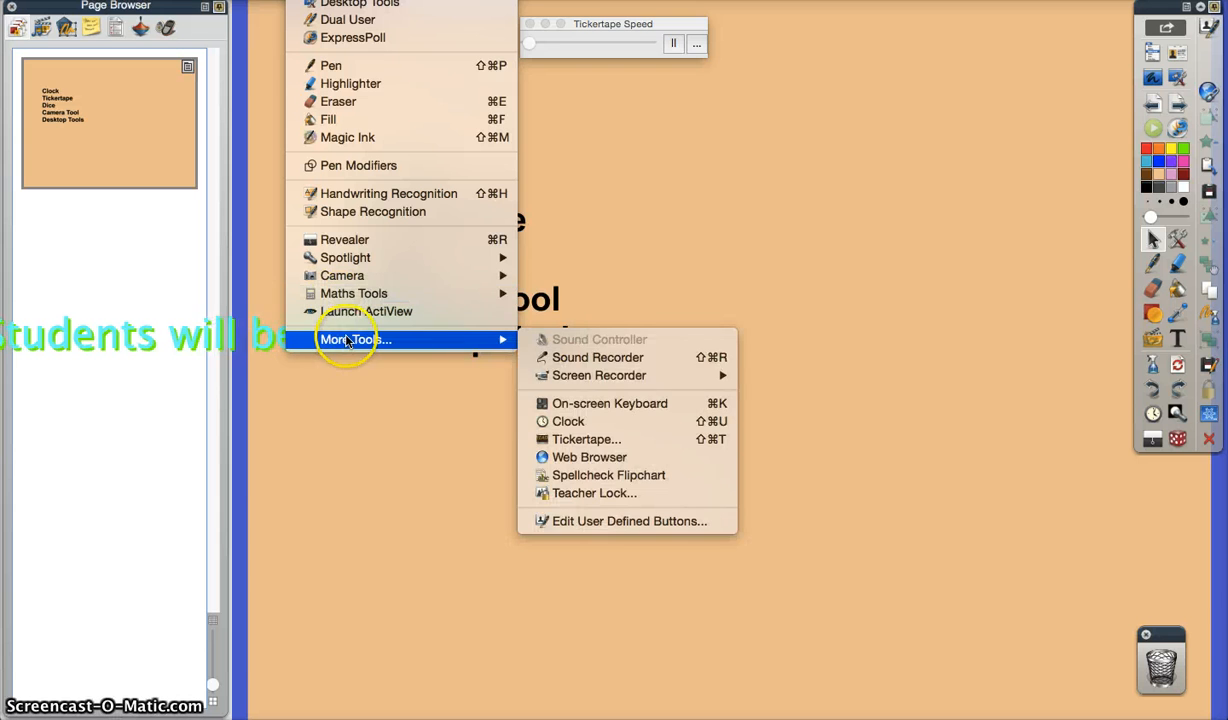
pyautogui.click(589, 439)
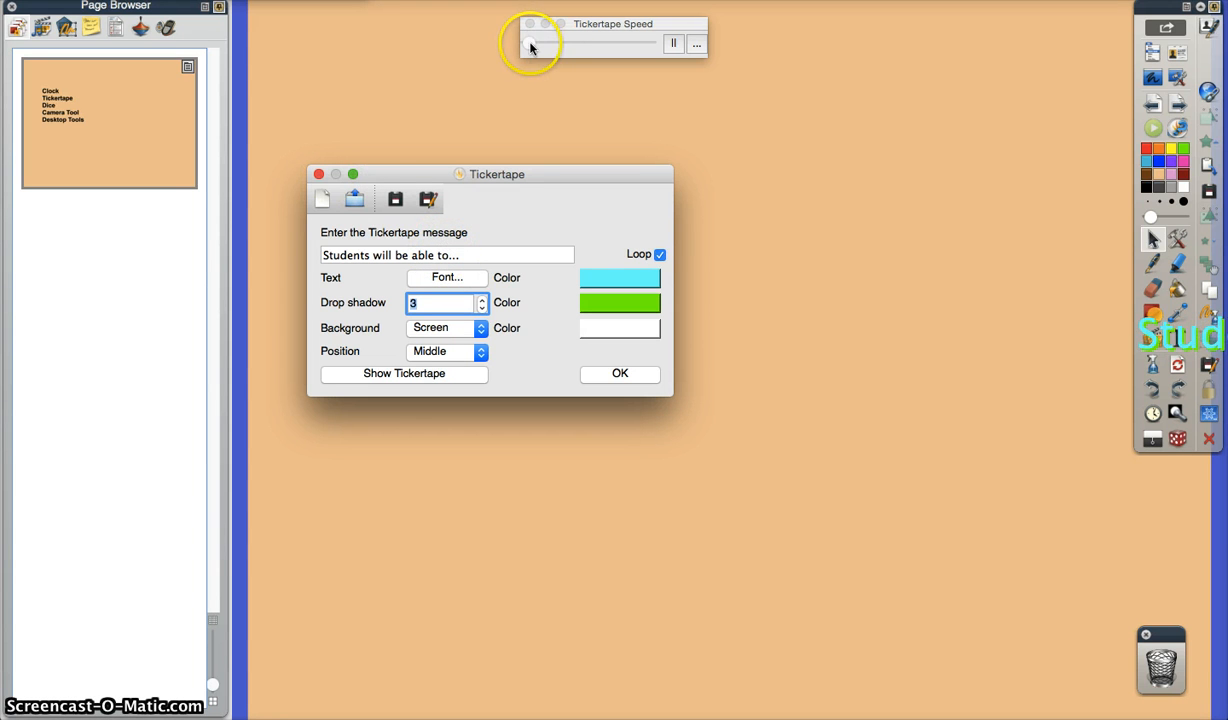
# Raise the tickertape's scrolling speed to about halfway, then end the tickertape and close its settings.
pyautogui.moveTo(529, 44); pyautogui.dragTo(594, 44)
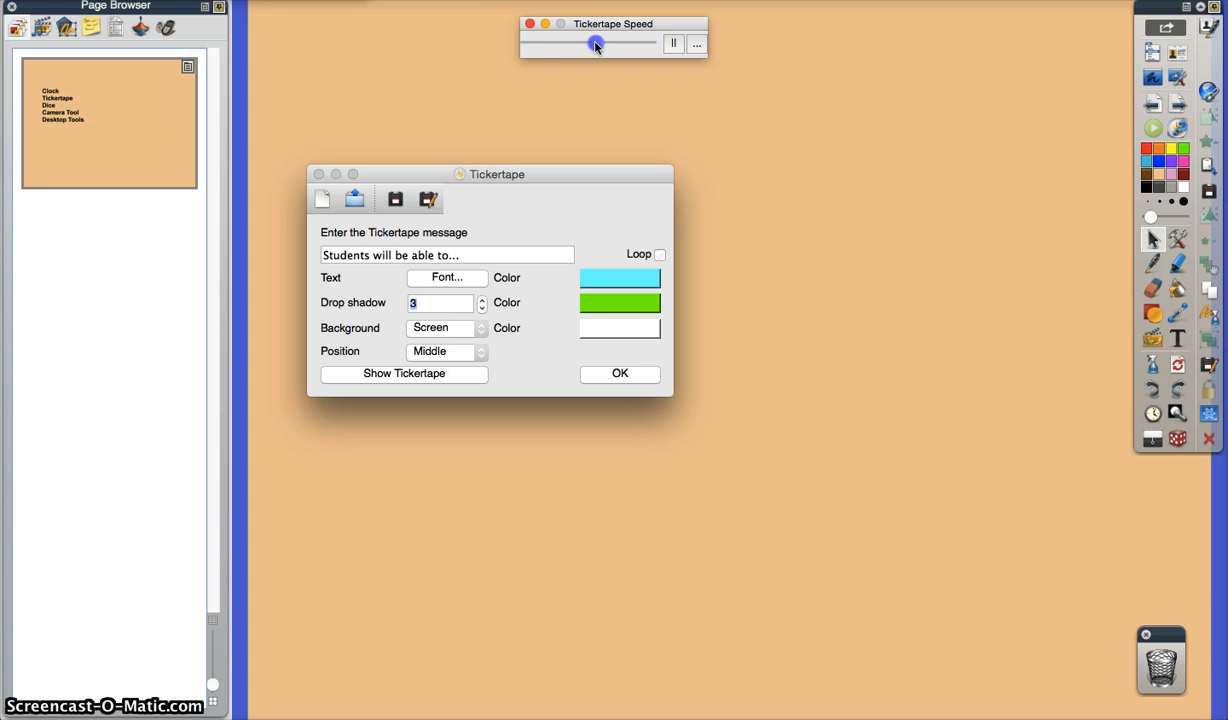
pyautogui.click(530, 24)
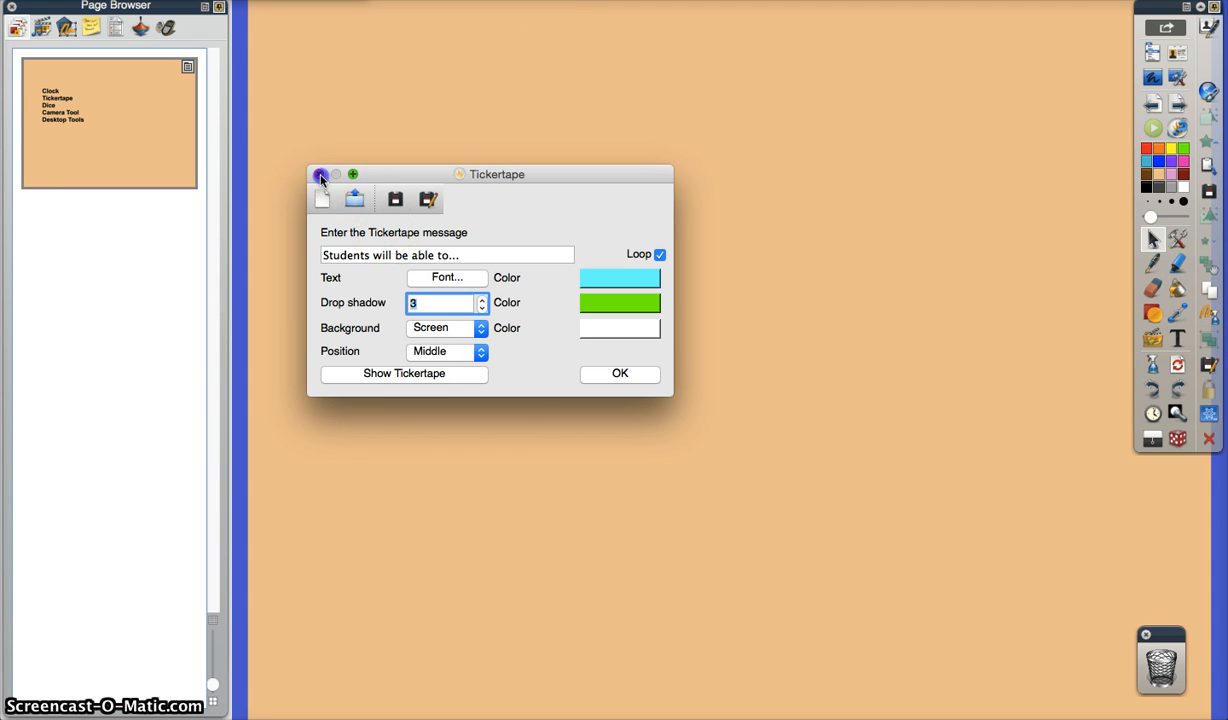
pyautogui.click(320, 175)
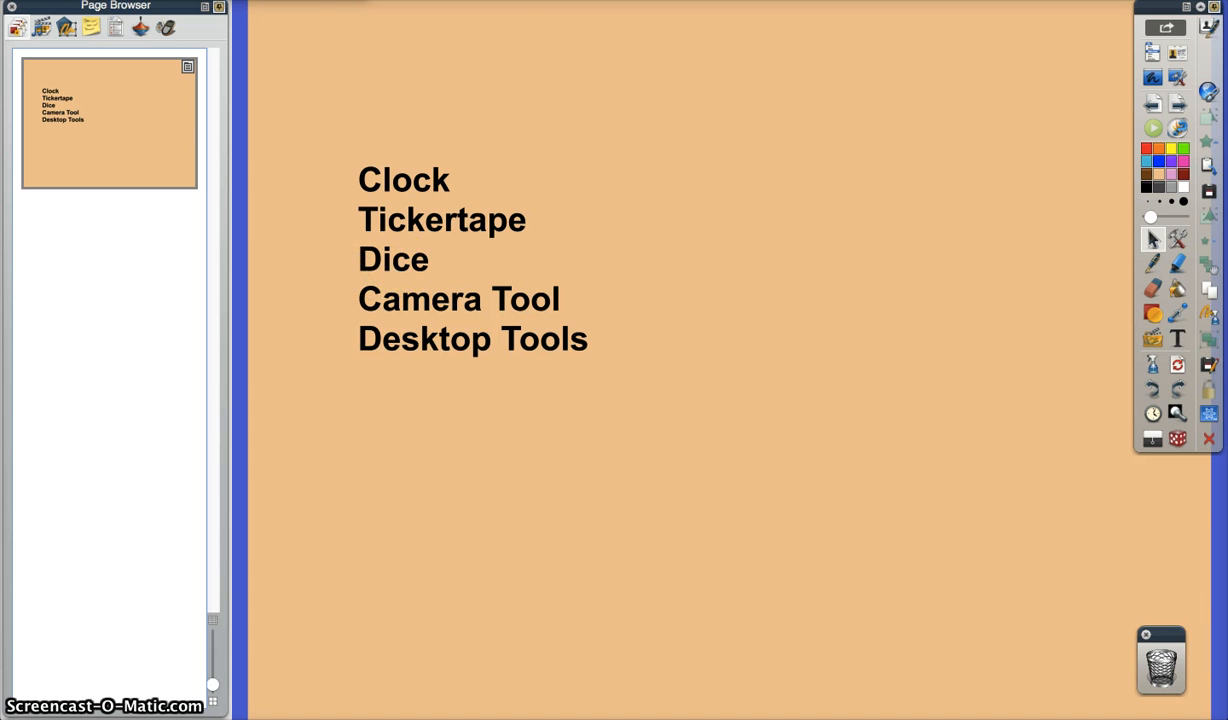
# Open the Dice Roller from the maths tools and move its window below the list of tool names.
pyautogui.moveTo(306, 0)
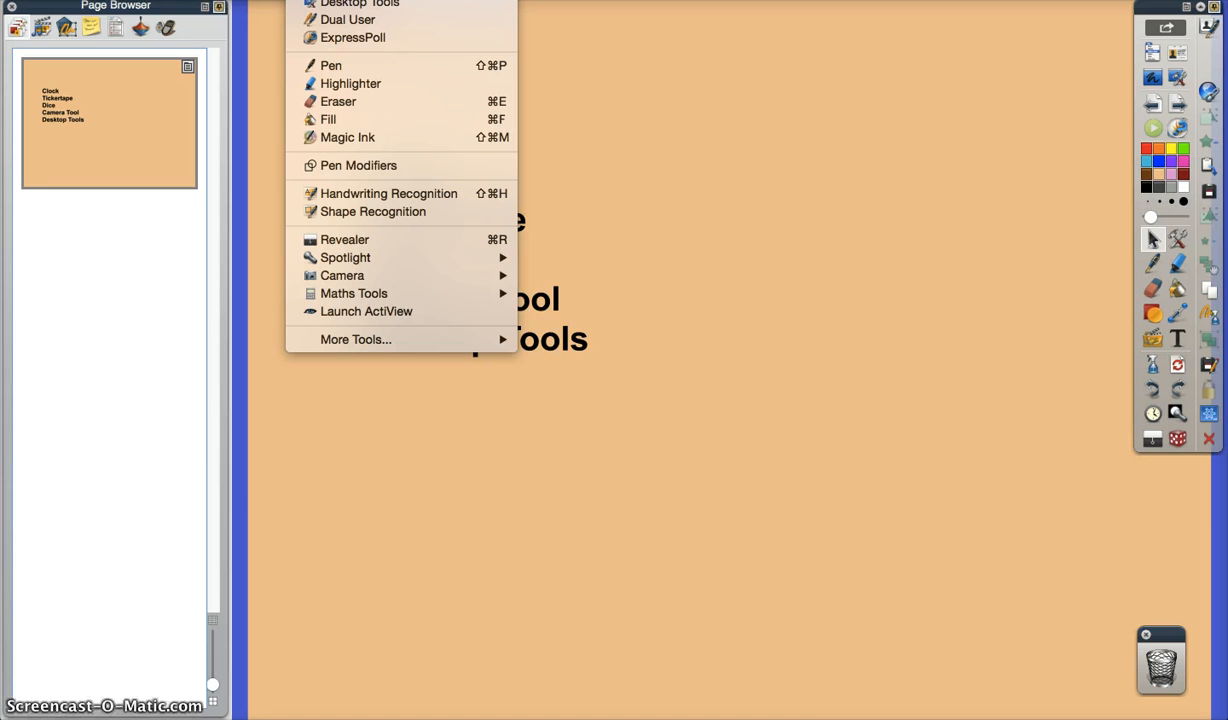
pyautogui.moveTo(347, 293)
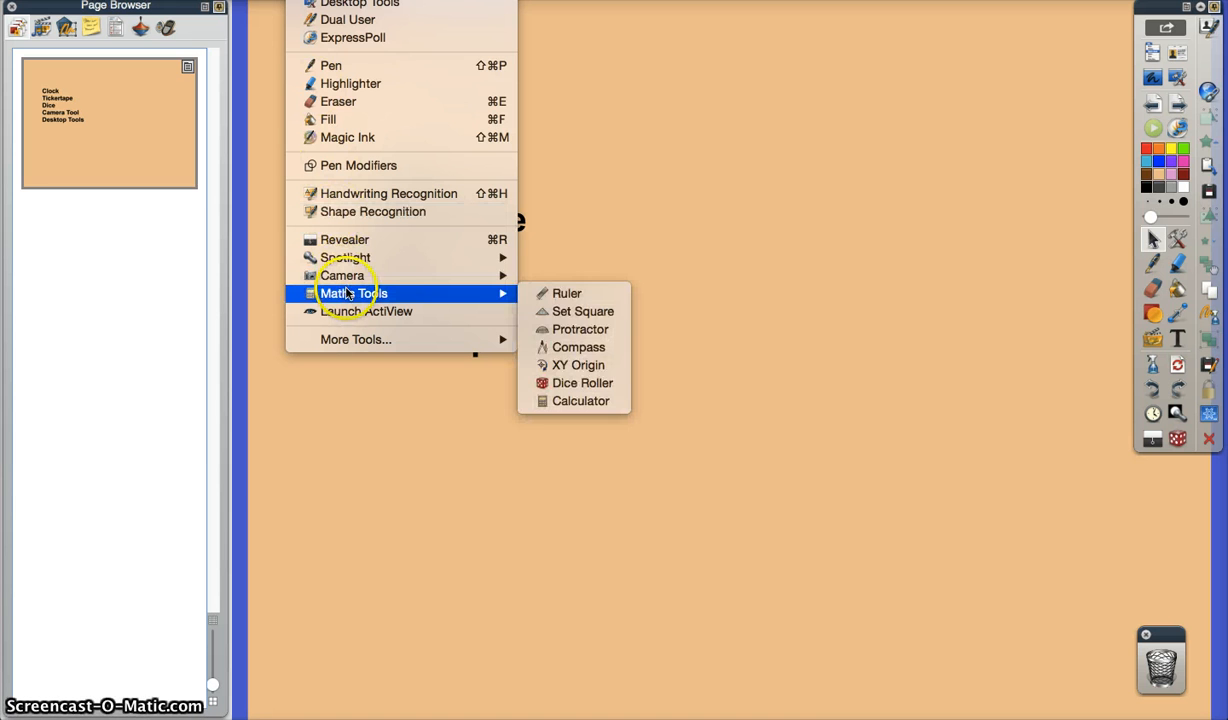
pyautogui.click(563, 384)
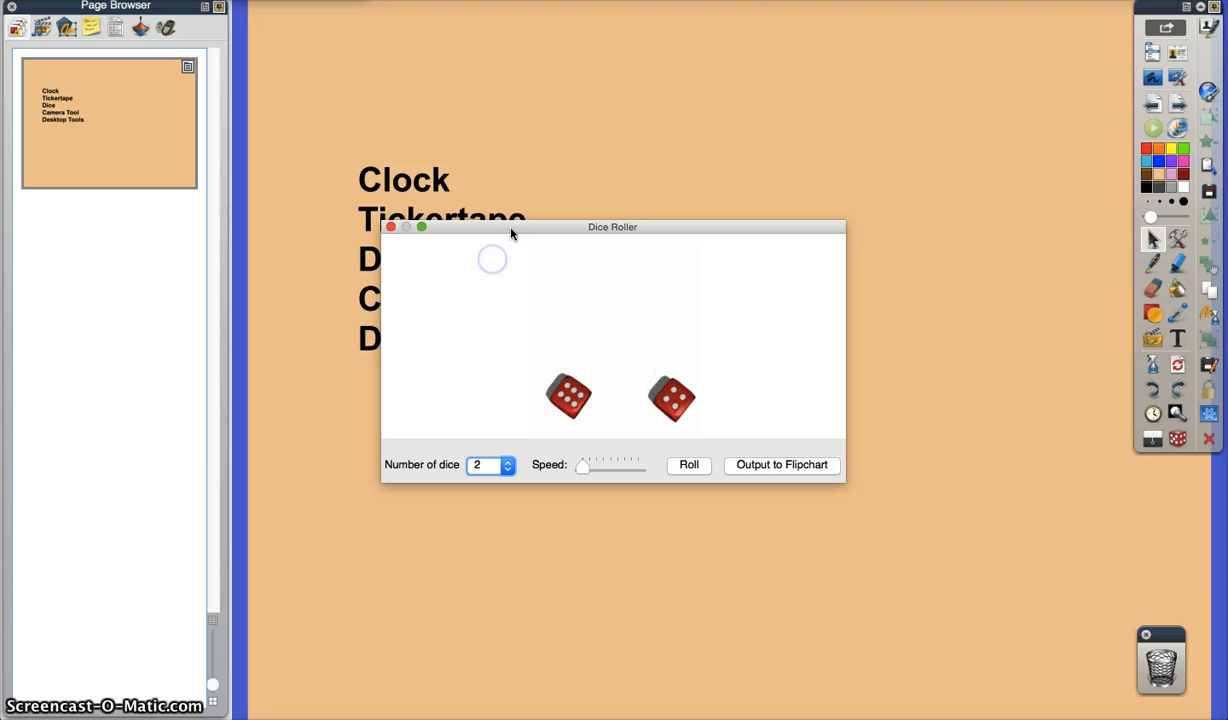
pyautogui.moveTo(494, 262); pyautogui.dragTo(389, 425)
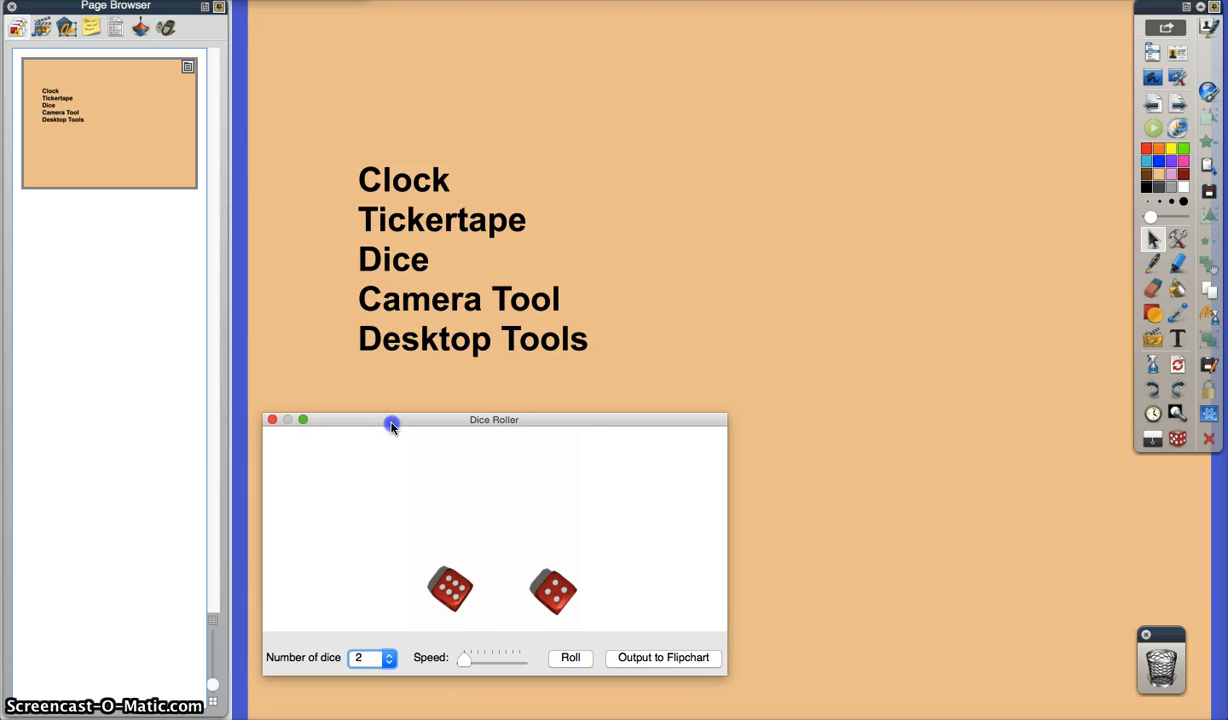
# Roll 2 dice with the rolling speed raised to about halfway, and close the Dice Roller.
pyautogui.click(389, 662)
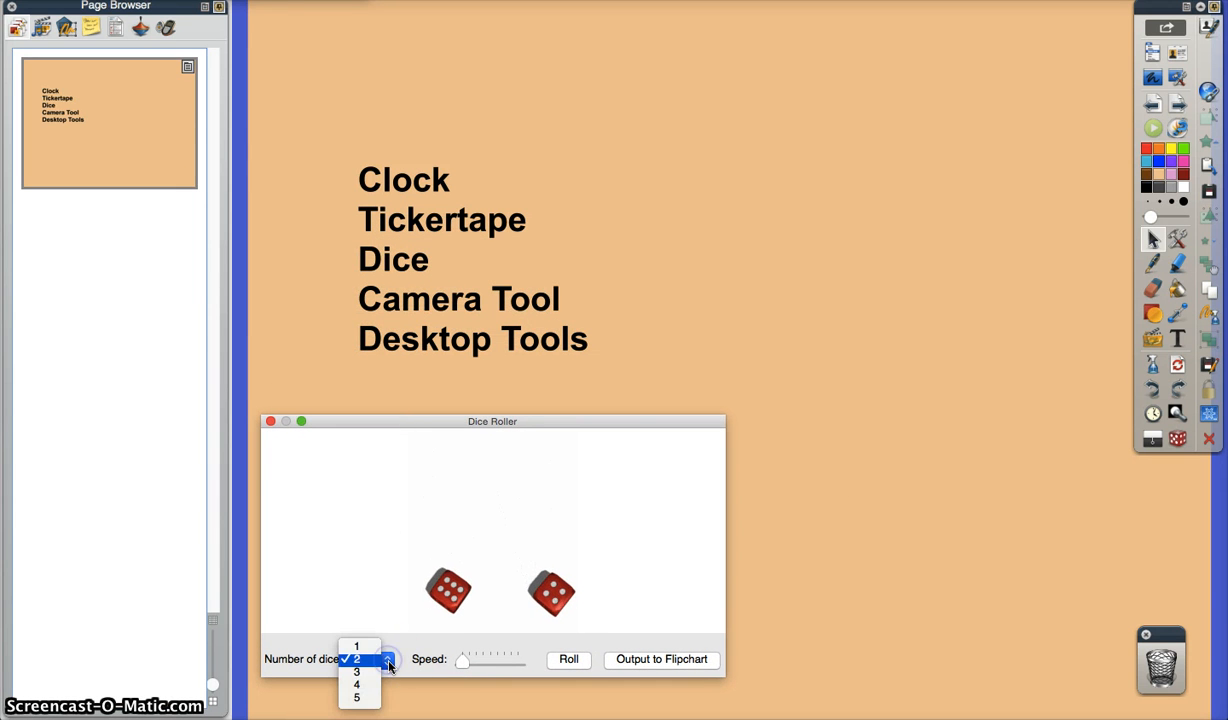
pyautogui.click(487, 663)
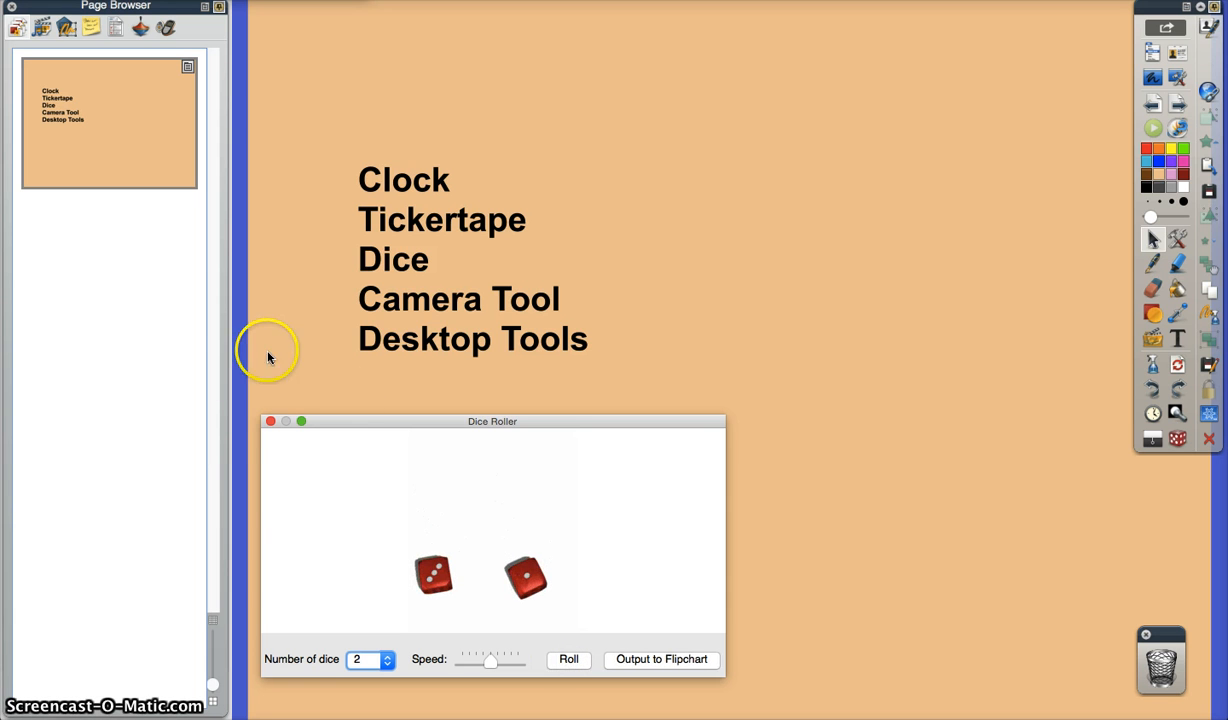
pyautogui.click(270, 421)
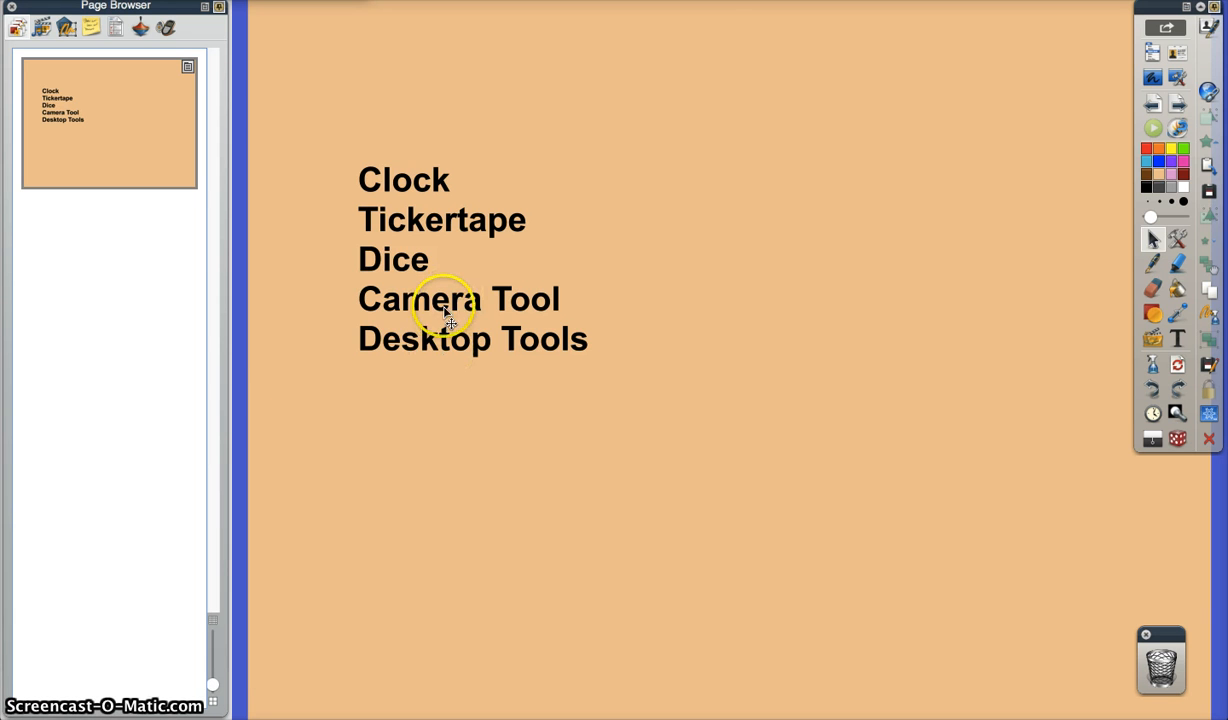